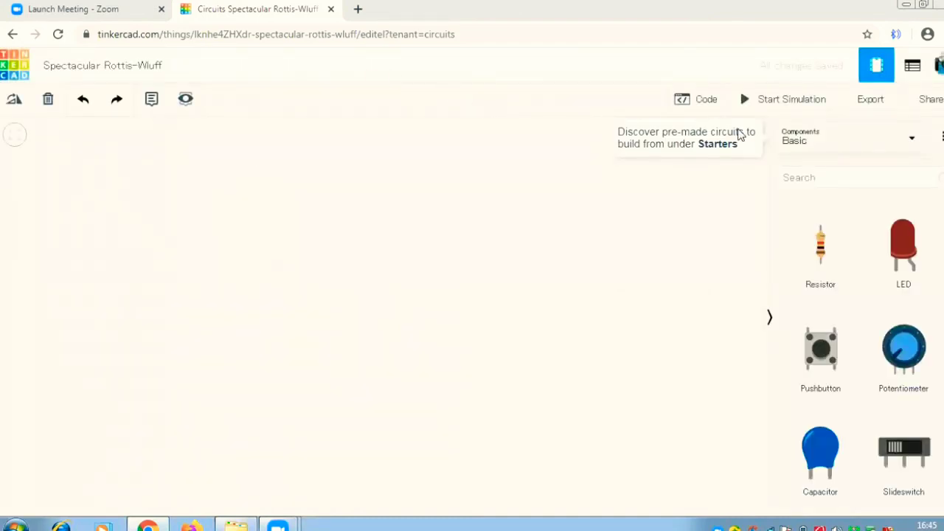
# Find the Arduino Uno R3 in the component library with the search "arduino" and place it on the workspace.
pyautogui.click(848, 185)
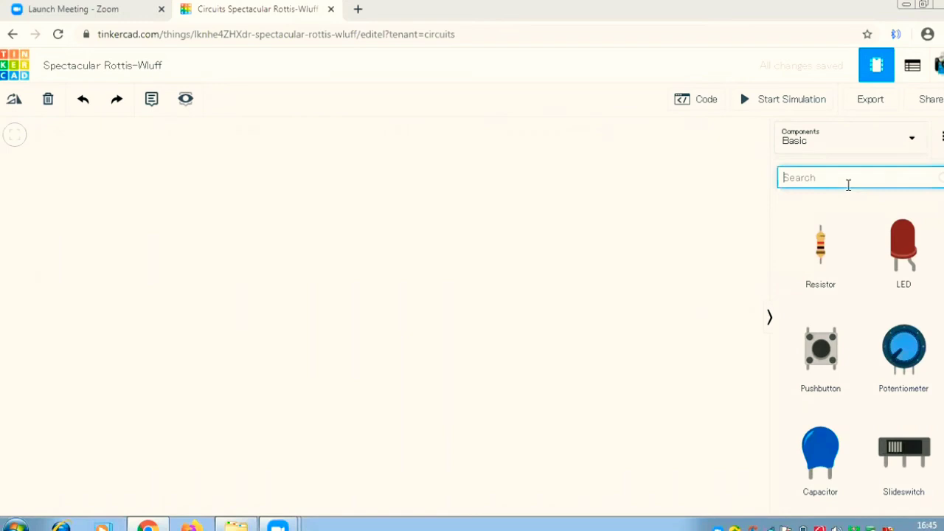
pyautogui.write('ardui')
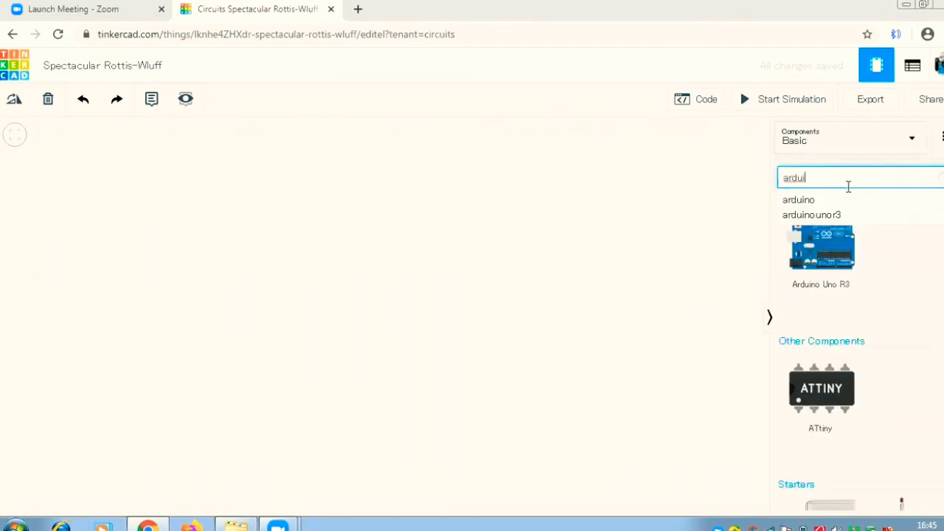
pyautogui.click(850, 199)
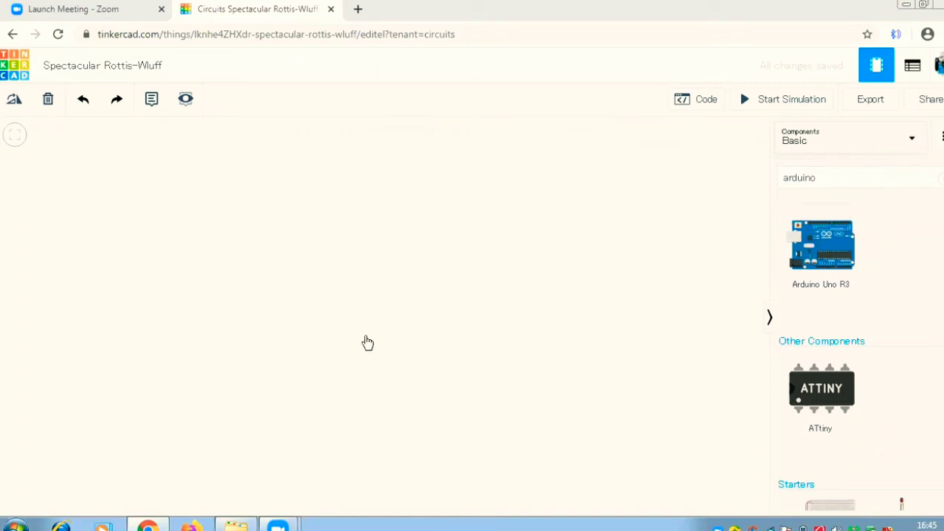
# Replace the component search term with "rgb" to find the LED RGB.
pyautogui.click(838, 175)
pyautogui.press('BackSpace')
pyautogui.press('BackSpace')
pyautogui.press('BackSpace')
pyautogui.press('BackSpace')
pyautogui.press('BackSpace')
pyautogui.press('BackSpace')
pyautogui.press('BackSpace')
pyautogui.write('rgb')
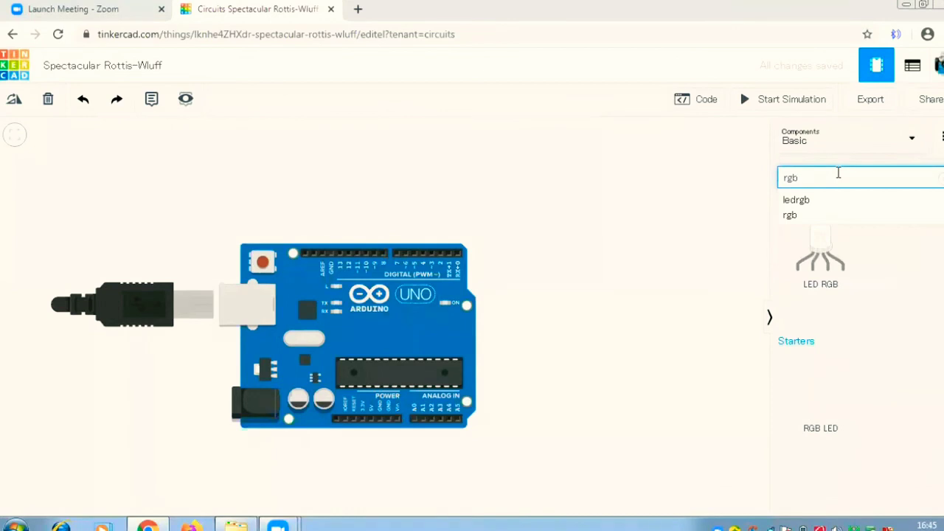
pyautogui.click(377, 177)
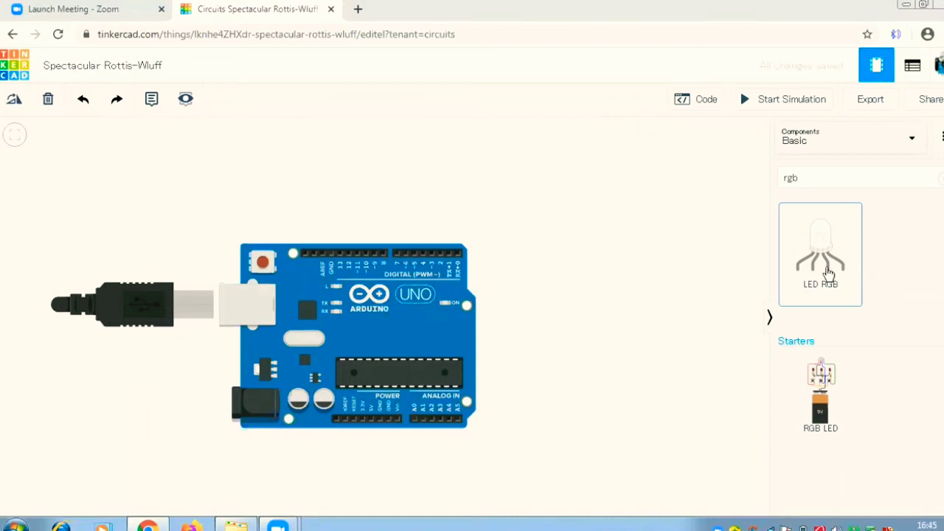
# Place an LED RGB above the Arduino board's digital pins and name it "RGB LED".
pyautogui.moveTo(398, 312); pyautogui.dragTo(441, 326)
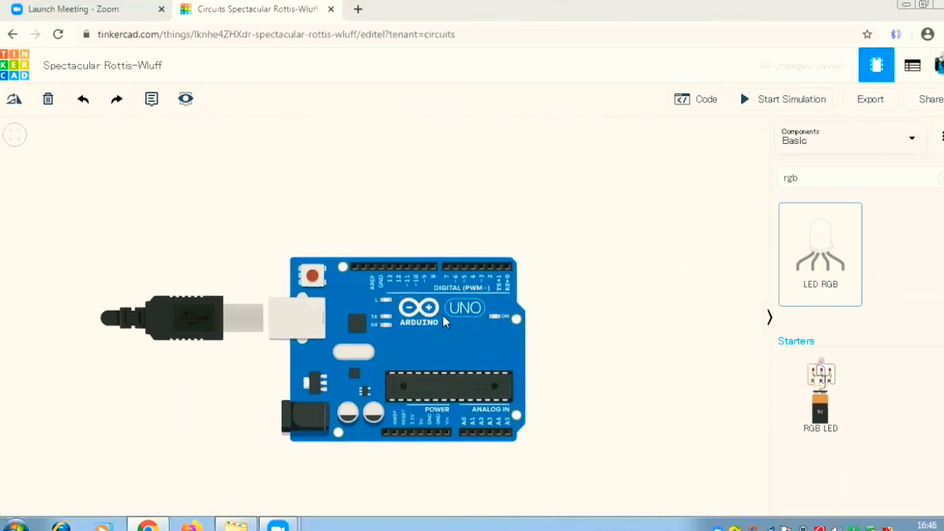
pyautogui.moveTo(825, 244); pyautogui.dragTo(395, 189)
pyautogui.moveTo(382, 330)
pyautogui.mouseDown()
pyautogui.moveTo(382, 317)
pyautogui.moveTo(383, 328)
pyautogui.mouseUp()
pyautogui.moveTo(397, 190); pyautogui.dragTo(408, 203)
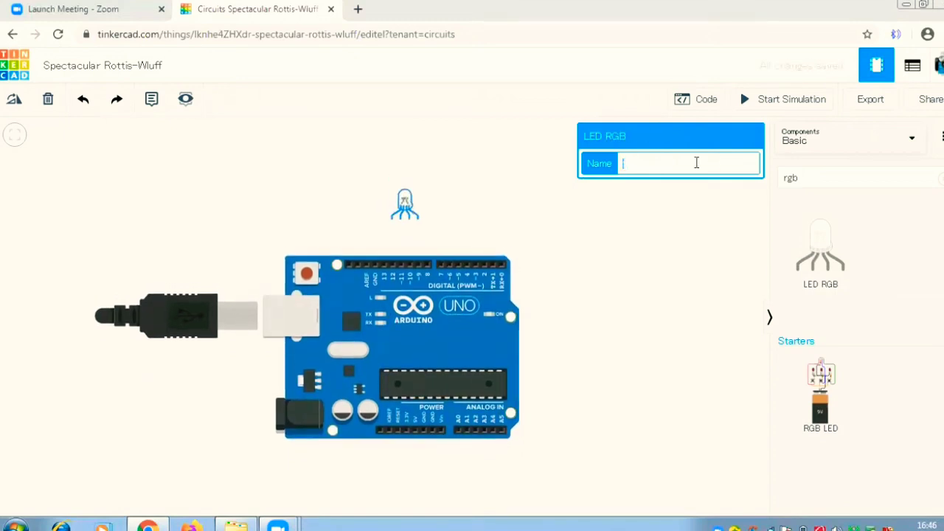
pyautogui.write('RGB LED')
pyautogui.click(580, 285)
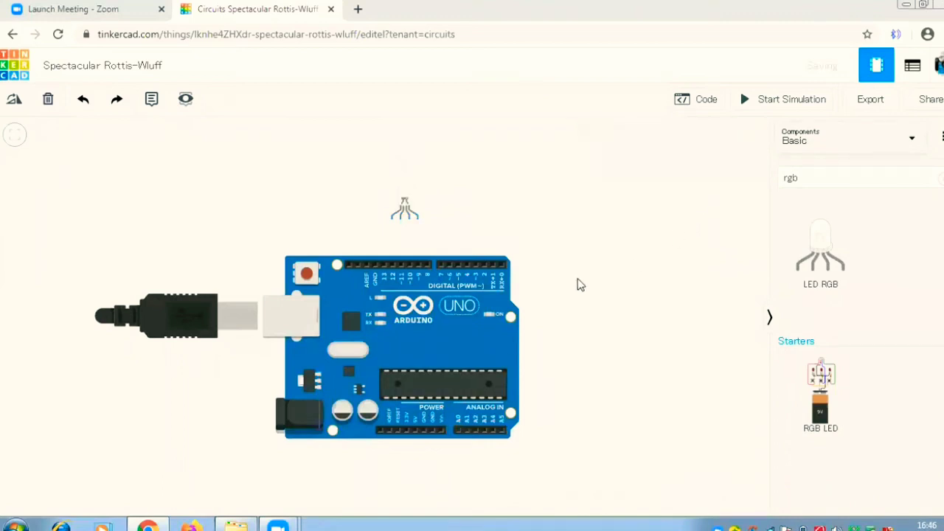
# Wire the RGB LED's cathode, its second lead, to the Arduino GND pin next to AREF.
pyautogui.click(400, 221)
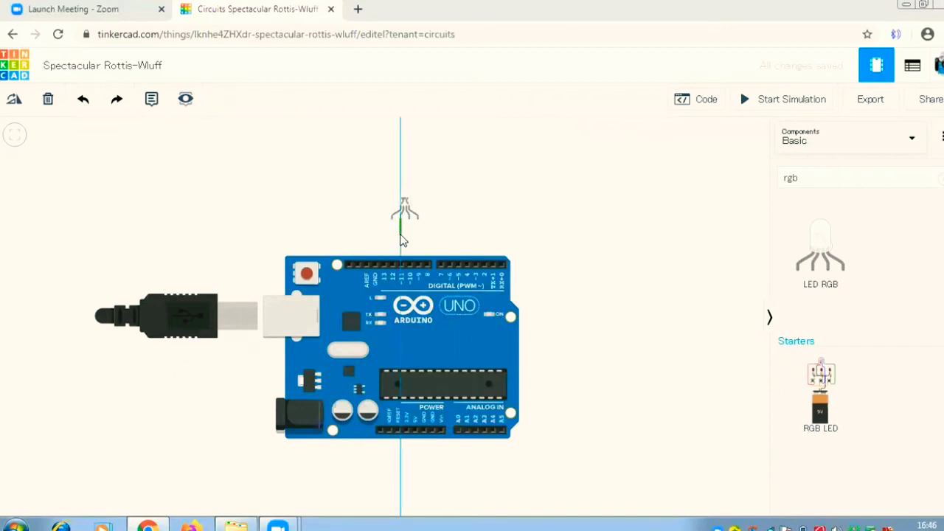
pyautogui.click(399, 244)
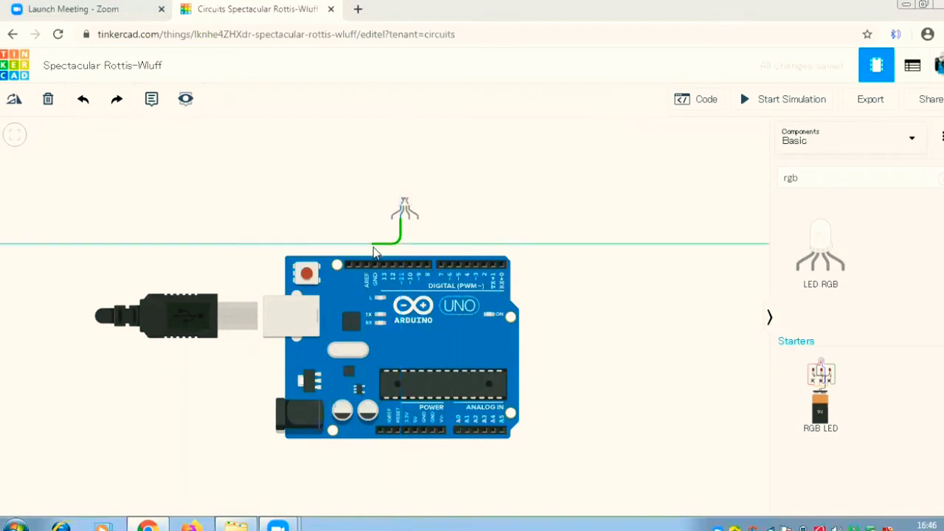
pyautogui.click(374, 264)
pyautogui.click(480, 239)
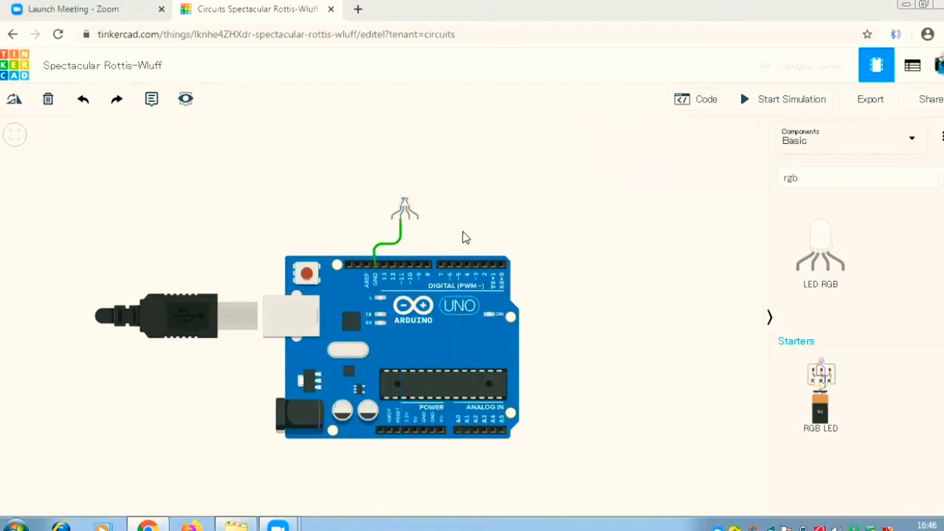
# Change the color of the GND wire to black.
pyautogui.click(399, 238)
pyautogui.press('Escape')
pyautogui.click(400, 235)
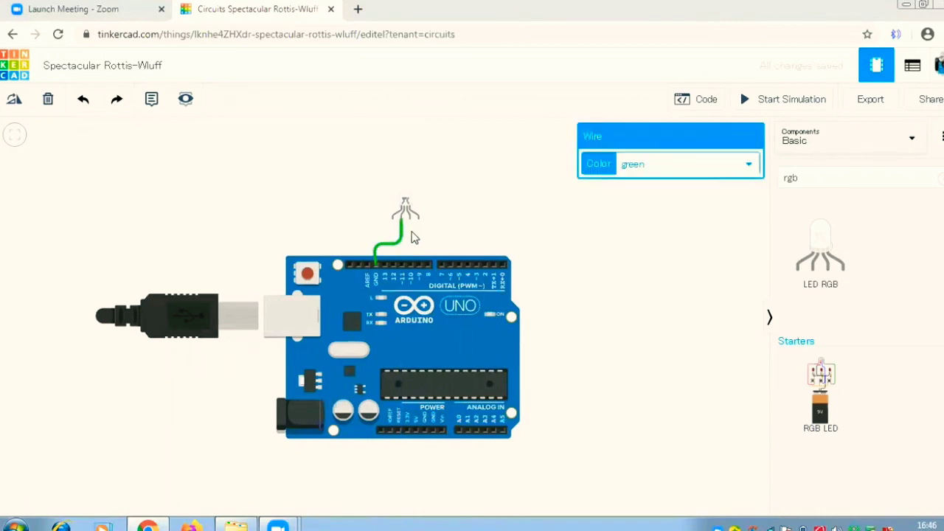
pyautogui.click(647, 166)
pyautogui.click(647, 182)
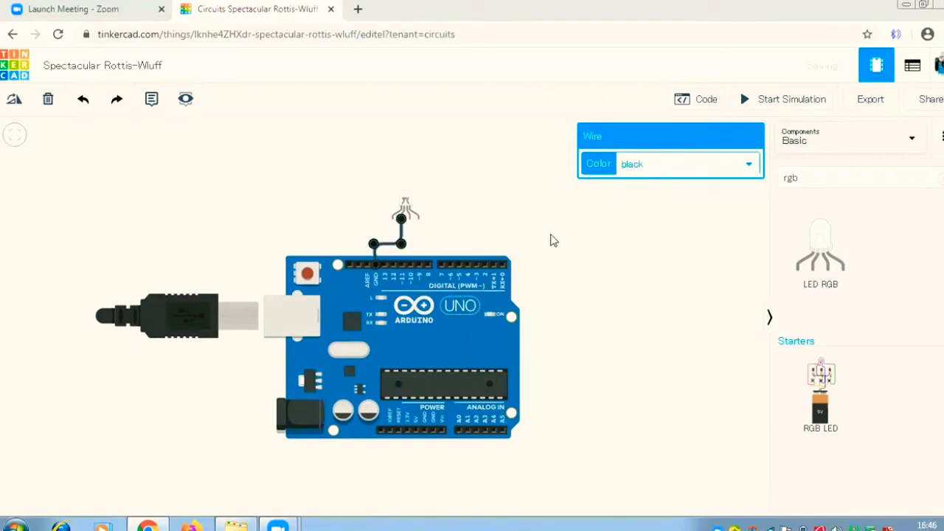
pyautogui.click(562, 237)
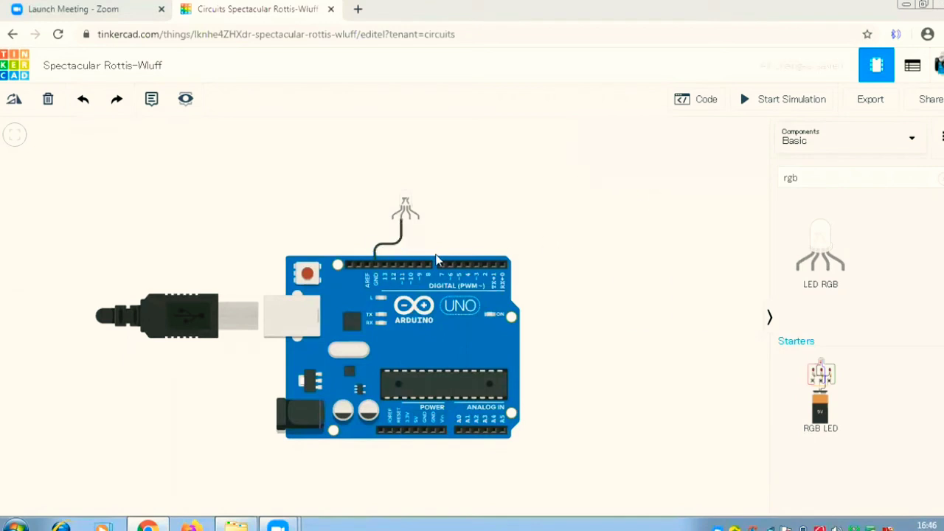
# Wire the RGB LED's three color leads, in order from the left, directly to Arduino pins 11, 10 and 9.
pyautogui.click(393, 220)
pyautogui.moveTo(401, 257)
pyautogui.mouseDown()
pyautogui.moveTo(393, 245)
pyautogui.moveTo(411, 248)
pyautogui.moveTo(401, 264)
pyautogui.mouseUp()
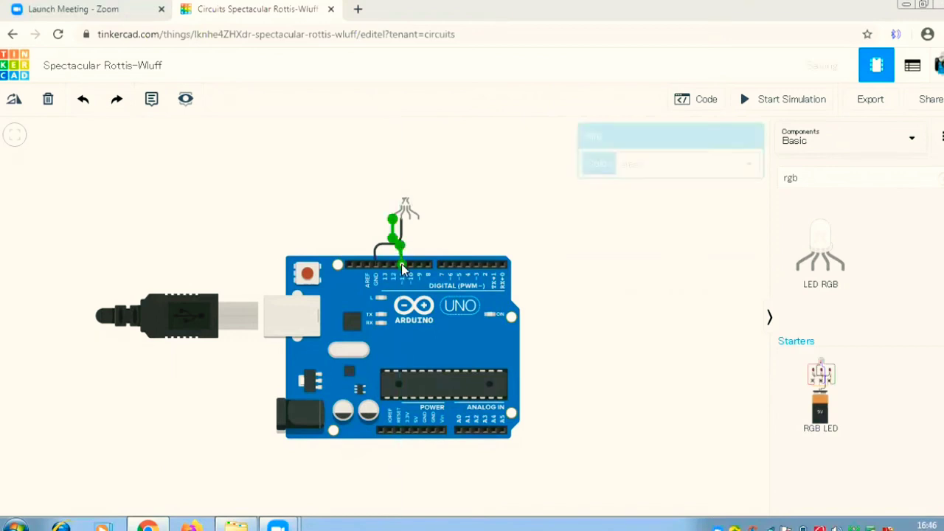
pyautogui.click(569, 216)
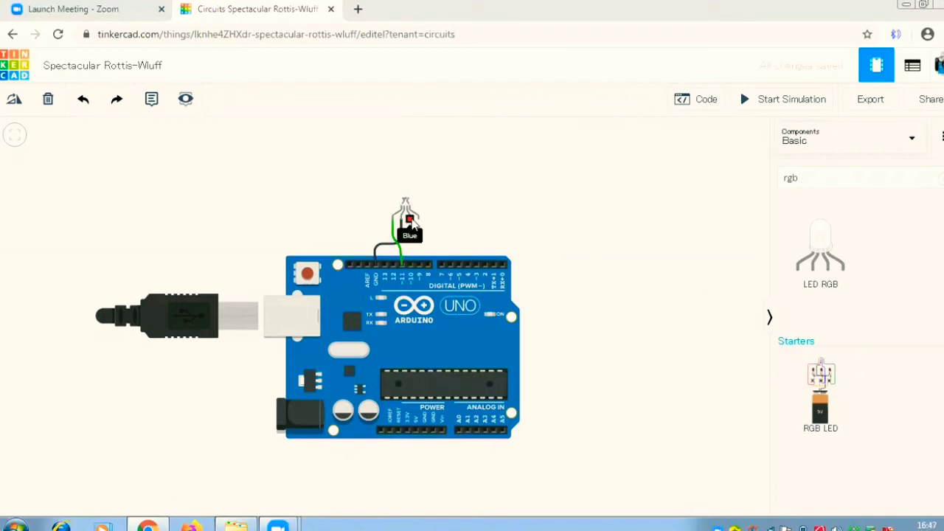
pyautogui.click(410, 220)
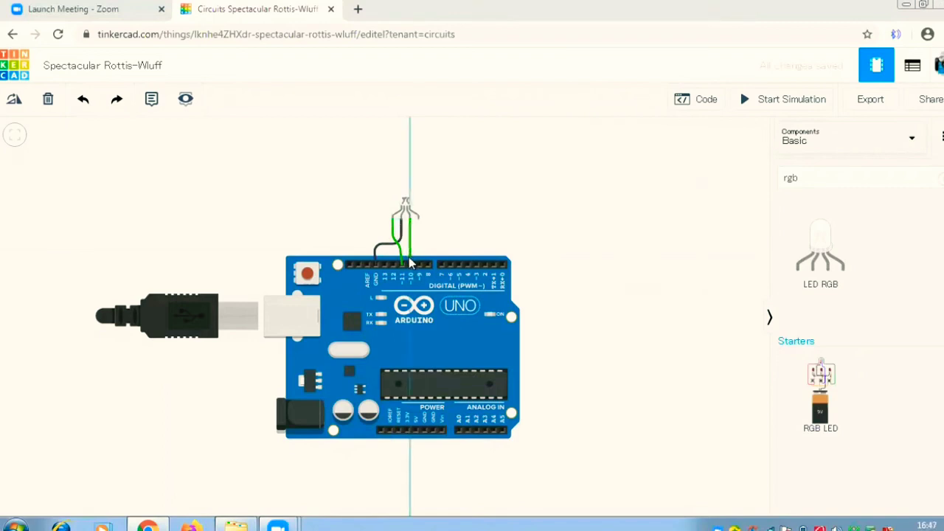
pyautogui.click(409, 263)
pyautogui.click(470, 224)
pyautogui.click(419, 221)
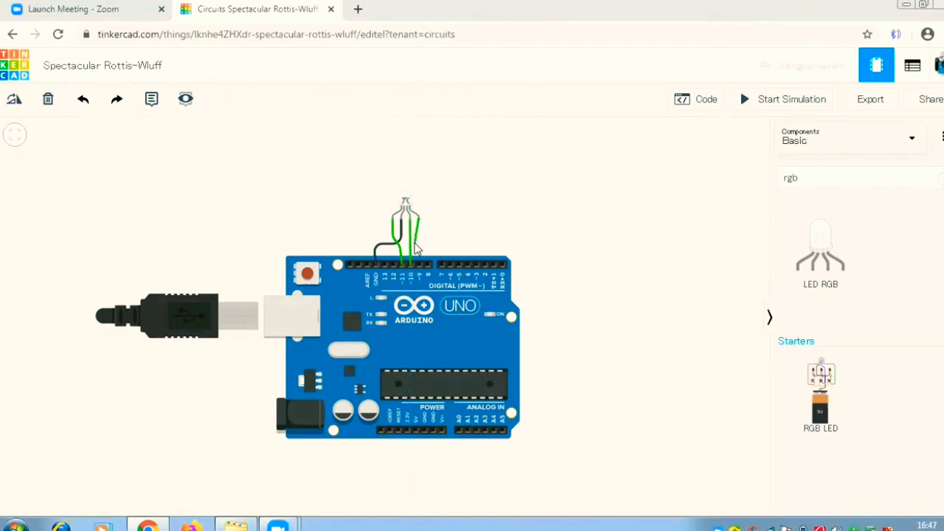
pyautogui.click(418, 267)
pyautogui.click(568, 213)
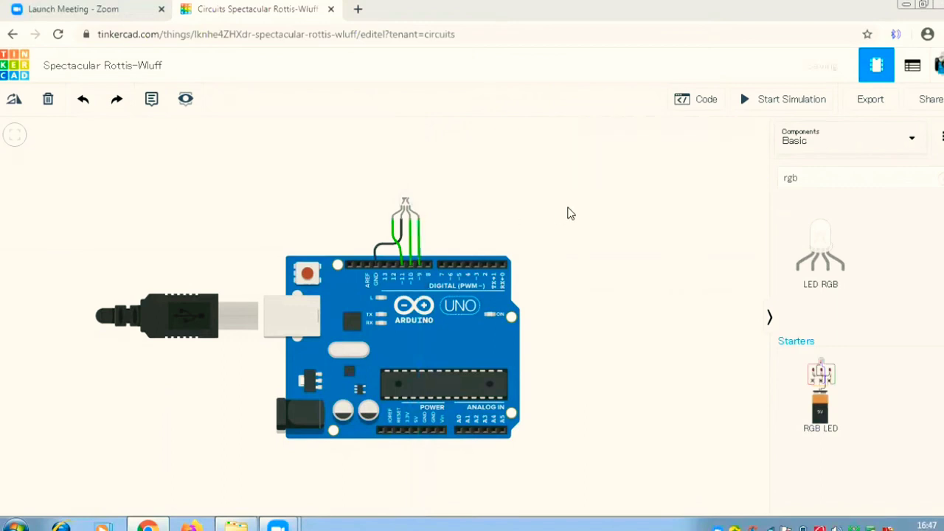
pyautogui.click(394, 234)
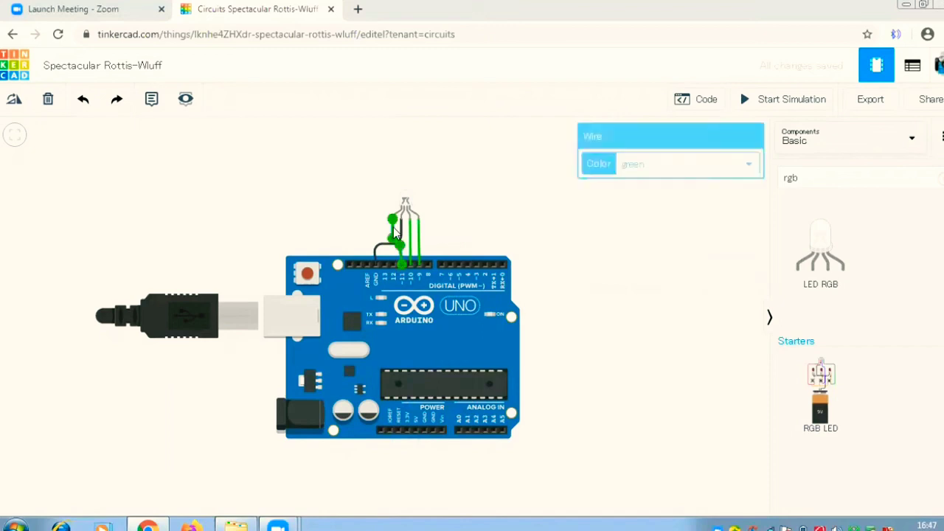
pyautogui.click(602, 193)
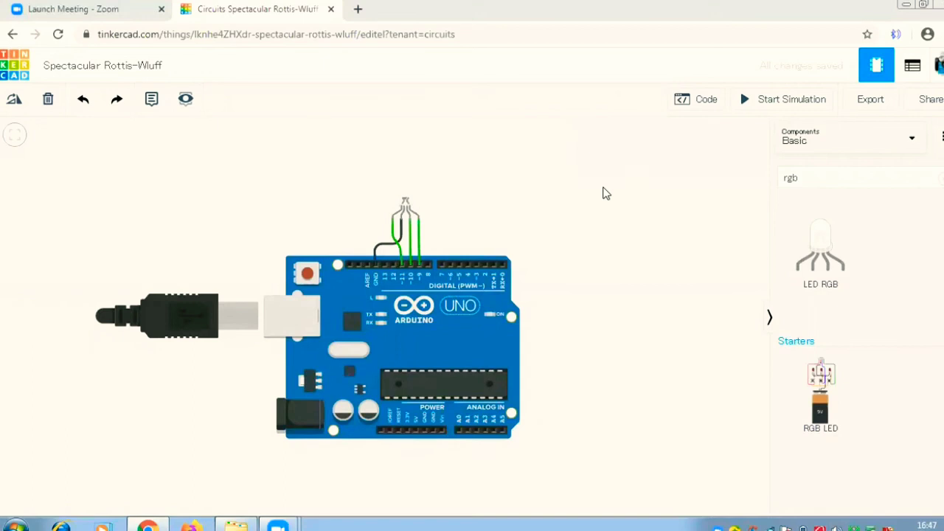
# Delete the three green wires connecting the RGB LED to pins 11, 10 and 9.
pyautogui.click(397, 236)
pyautogui.press('Delete')
pyautogui.click(409, 240)
pyautogui.press('Delete')
pyautogui.click(419, 235)
pyautogui.press('Delete')
# Place three resistors side by side between the RGB LED and the Arduino, moving the board down to make room.
pyautogui.click(834, 174)
pyautogui.press('BackSpace')
pyautogui.press('BackSpace')
pyautogui.press('BackSpace')
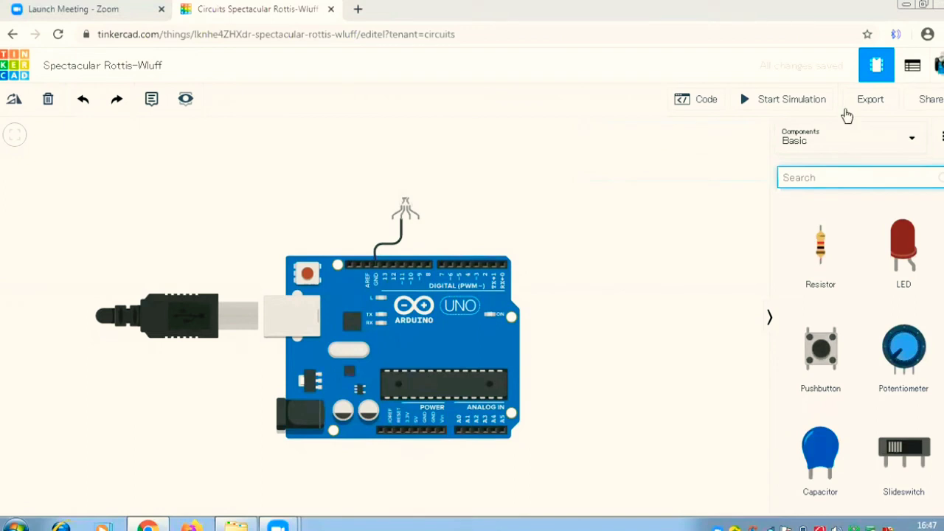
pyautogui.moveTo(820, 251); pyautogui.dragTo(489, 237)
pyautogui.moveTo(431, 323); pyautogui.dragTo(432, 347)
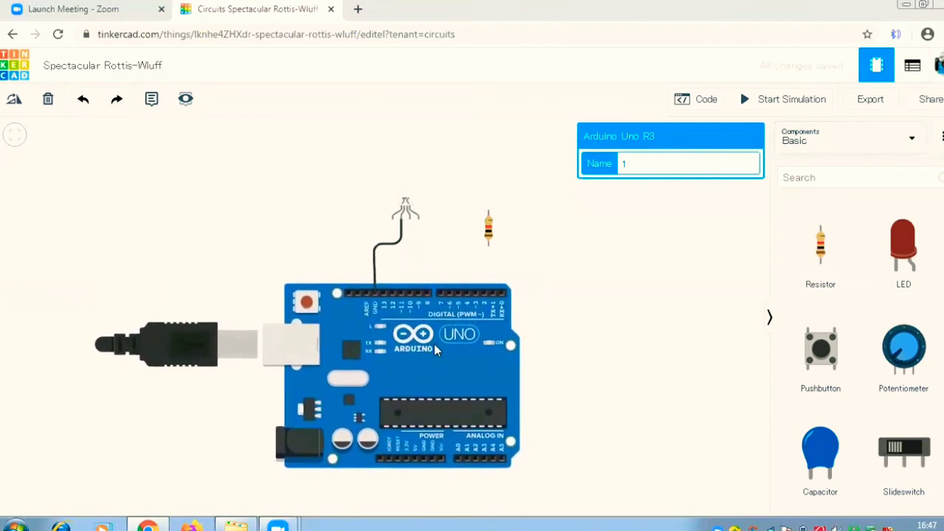
pyautogui.moveTo(489, 230); pyautogui.dragTo(396, 256)
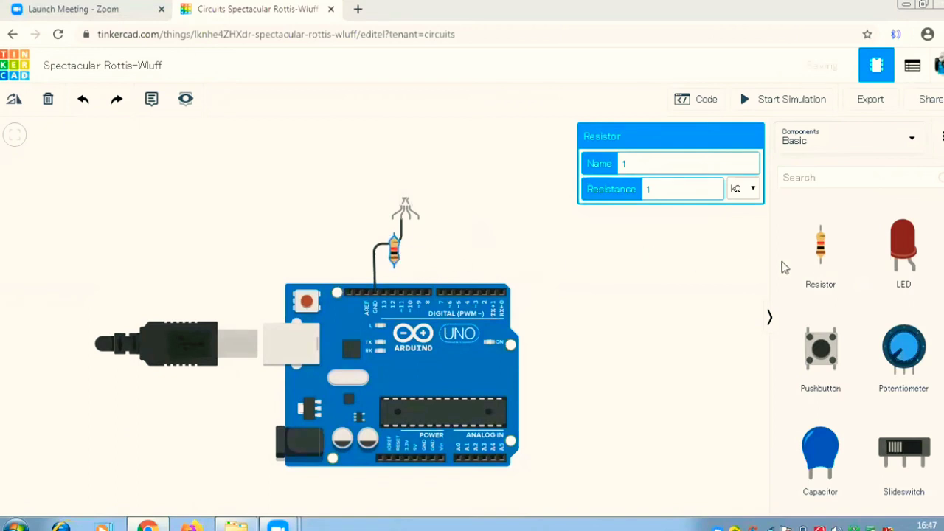
pyautogui.moveTo(813, 253); pyautogui.dragTo(408, 254)
pyautogui.moveTo(819, 247); pyautogui.dragTo(436, 255)
pyautogui.click(559, 238)
# Set the leftmost resistor's resistance to 220 Ω.
pyautogui.click(396, 253)
pyautogui.doubleClick(688, 186)
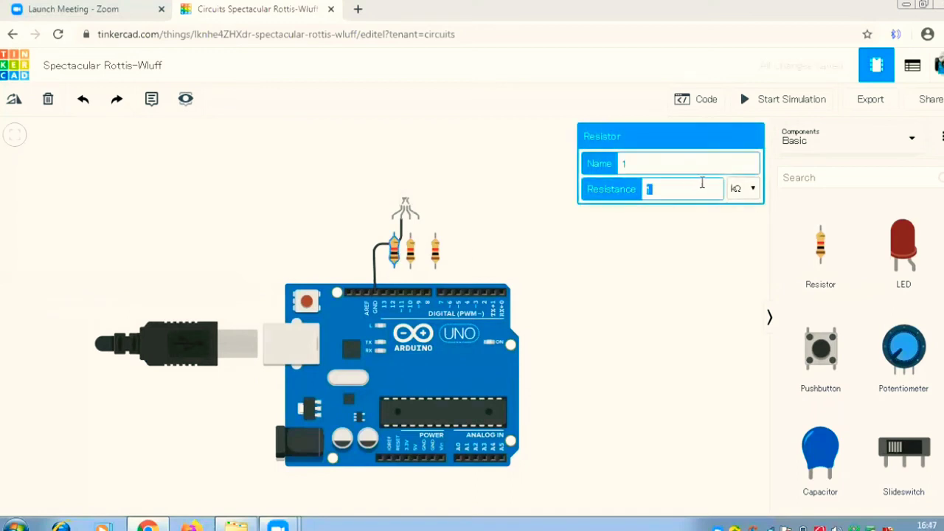
pyautogui.write('220')
pyautogui.click(736, 188)
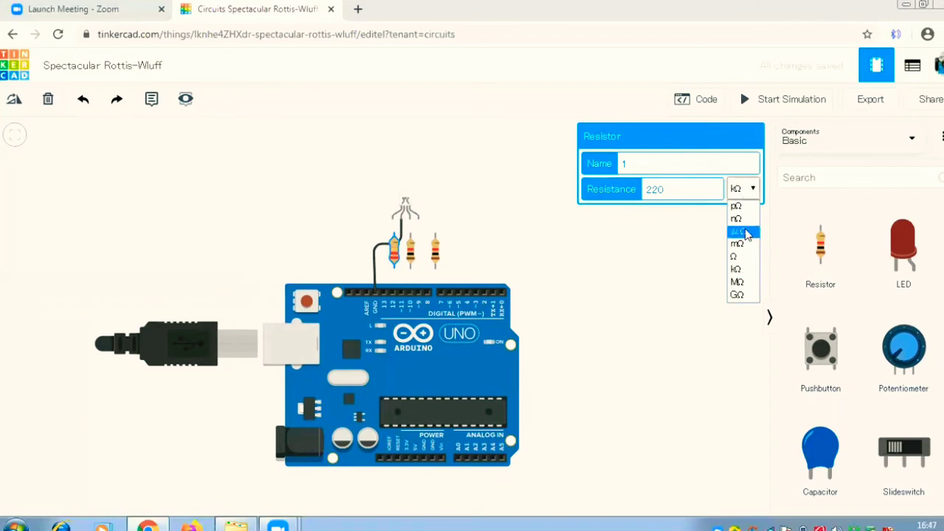
pyautogui.click(742, 256)
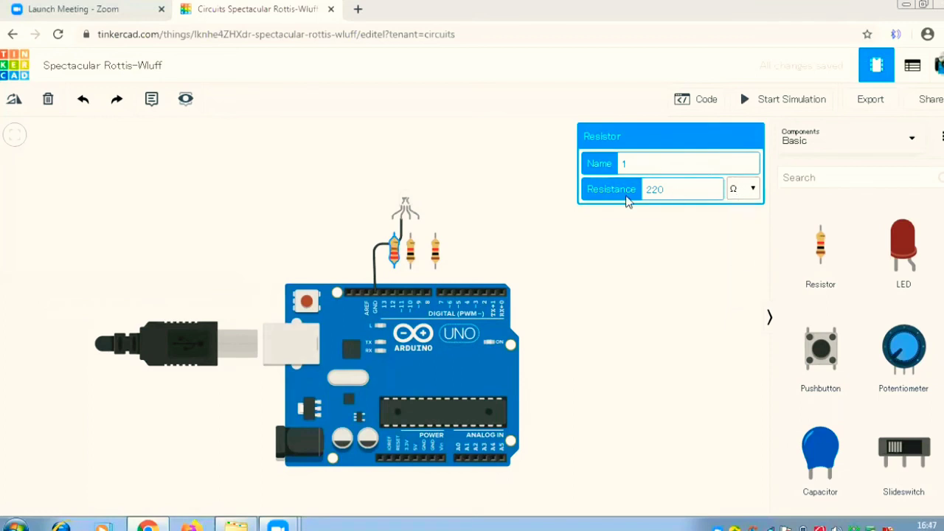
# Set the middle resistor's resistance to 220 Ω.
pyautogui.click(410, 251)
pyautogui.click(690, 189)
pyautogui.click(735, 189)
pyautogui.click(734, 258)
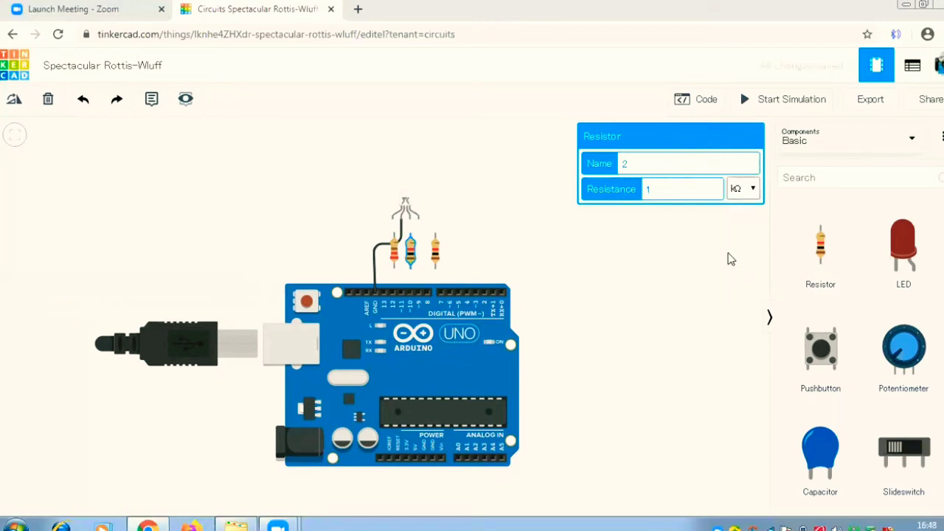
pyautogui.click(686, 196)
pyautogui.click(715, 249)
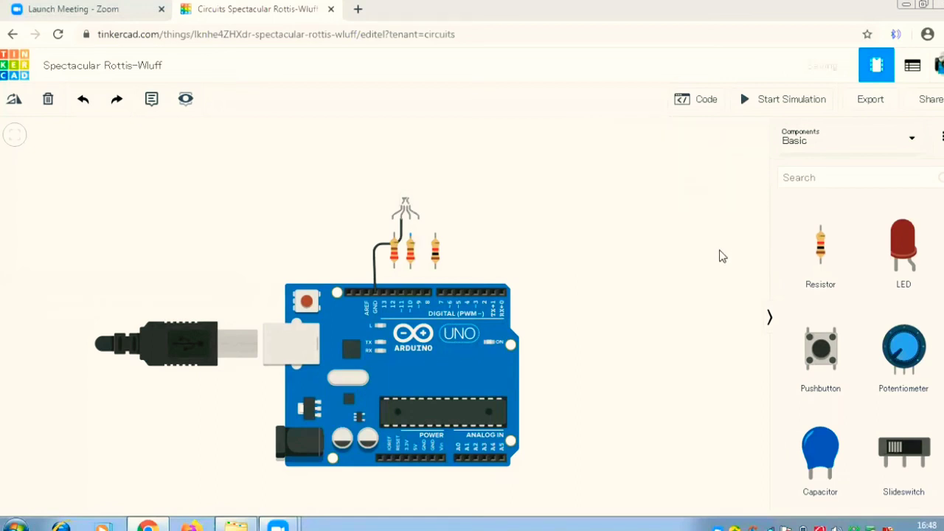
# Set the rightmost resistor's resistance to 220 Ω.
pyautogui.click(433, 254)
pyautogui.click(669, 187)
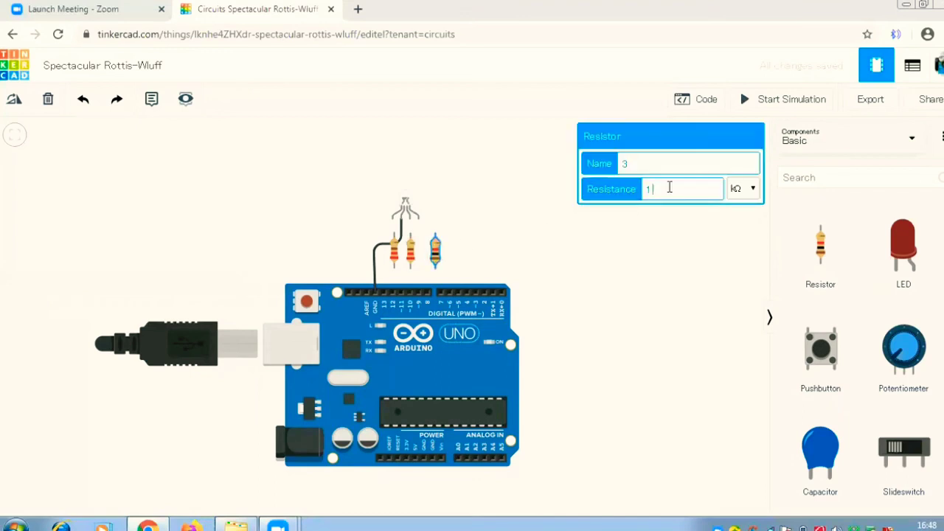
pyautogui.write('220')
pyautogui.click(742, 188)
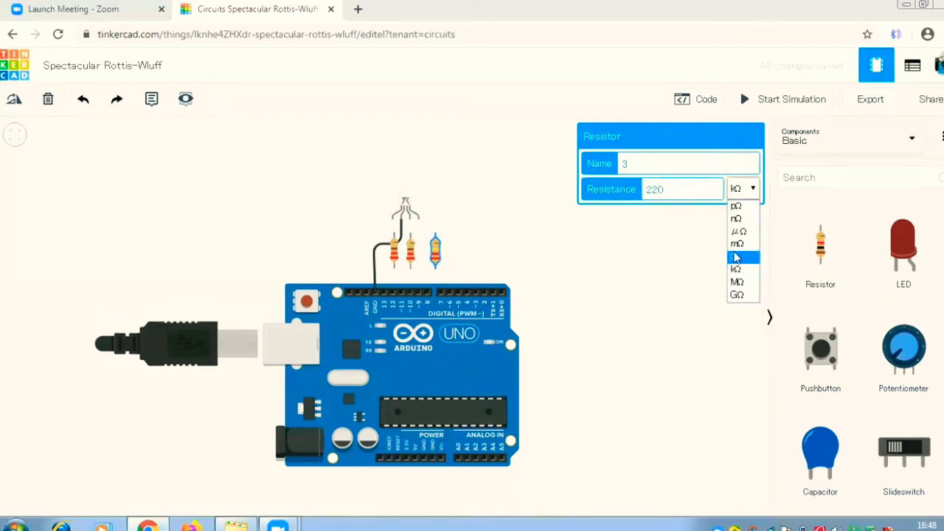
pyautogui.click(735, 257)
pyautogui.click(628, 255)
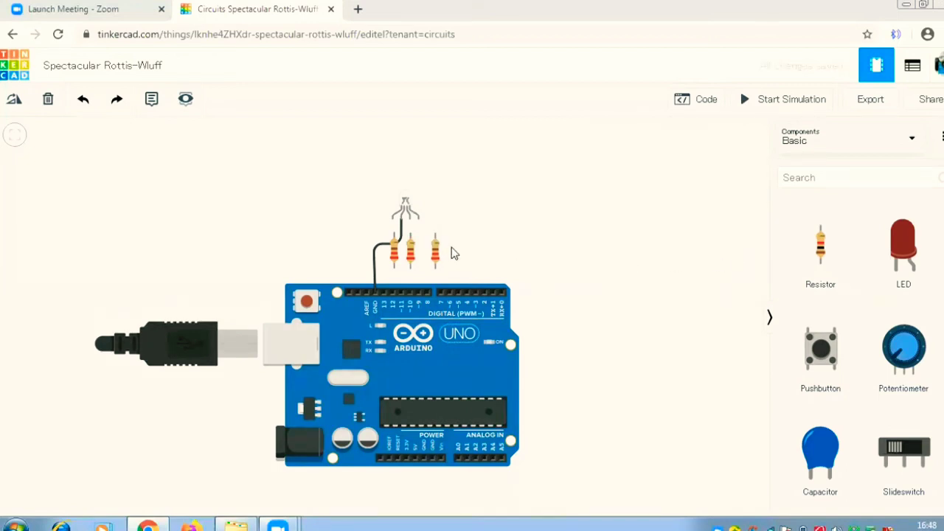
# Wire the RGB LED's leftmost lead to the upper terminal (Terminal 2) of the leftmost resistor.
pyautogui.click(390, 213)
pyautogui.click(393, 234)
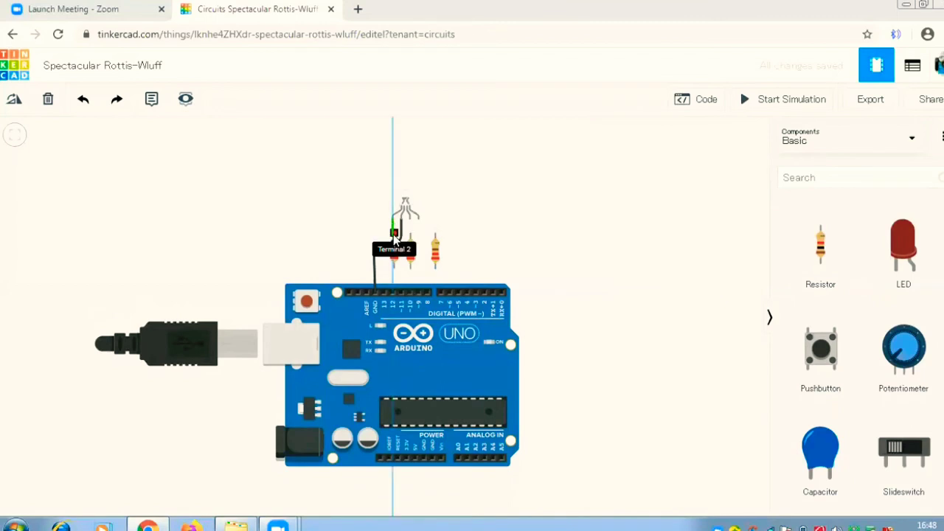
pyautogui.click(393, 234)
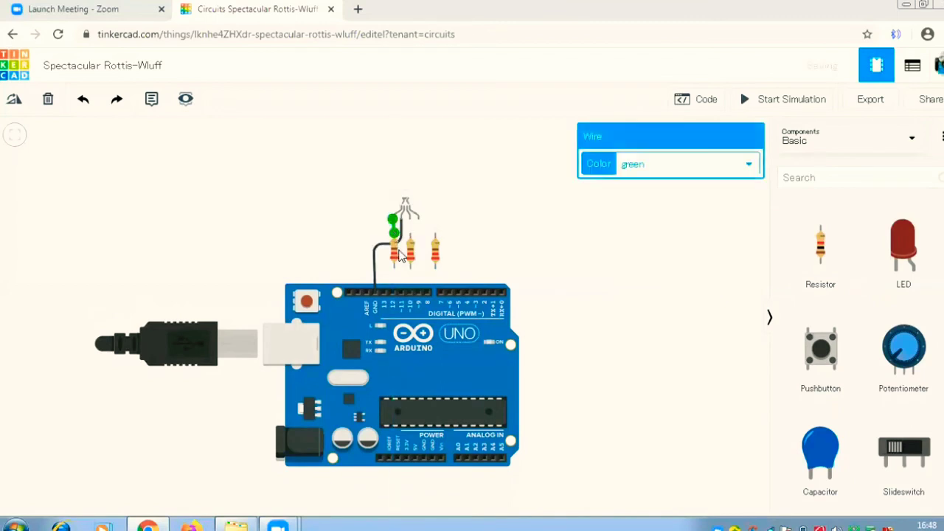
pyautogui.click(582, 233)
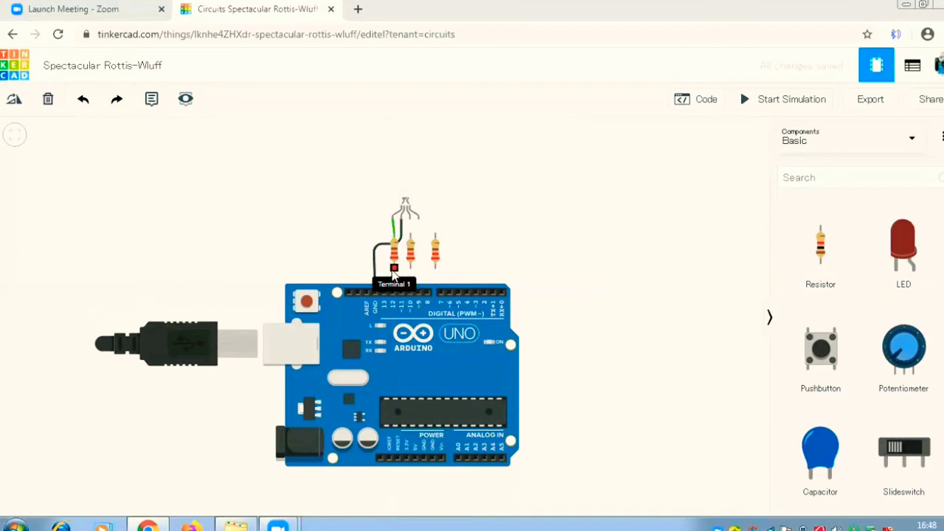
# Wire the lower terminal (Terminal 1) of the leftmost resistor to Arduino pin D11.
pyautogui.click(394, 272)
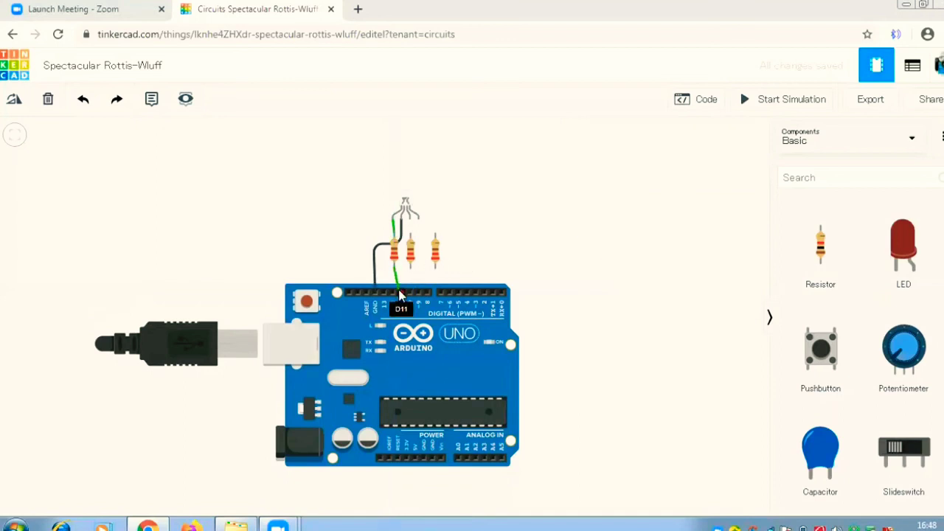
pyautogui.click(399, 289)
pyautogui.click(506, 235)
# Wire the RGB LED's Blue lead to the middle resistor's upper terminal and that resistor's lower terminal to Arduino pin 10.
pyautogui.click(409, 220)
pyautogui.click(410, 234)
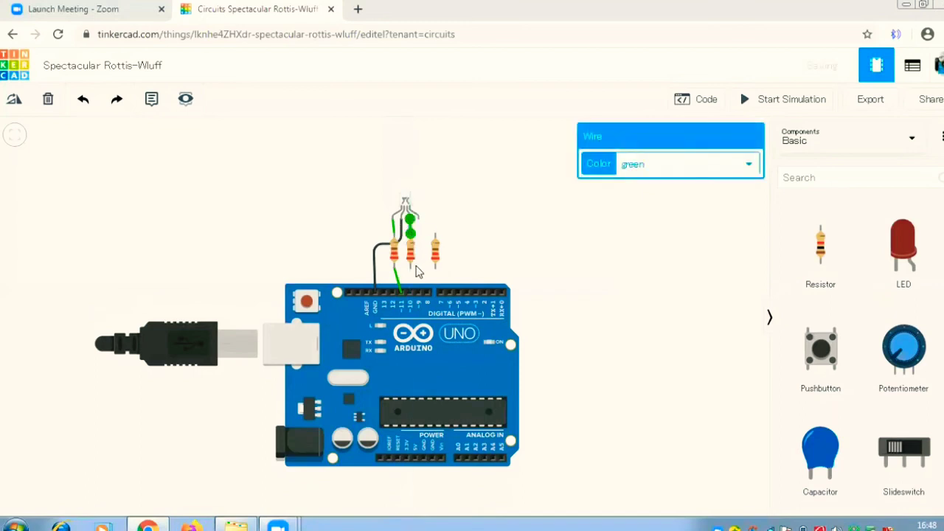
pyautogui.click(410, 268)
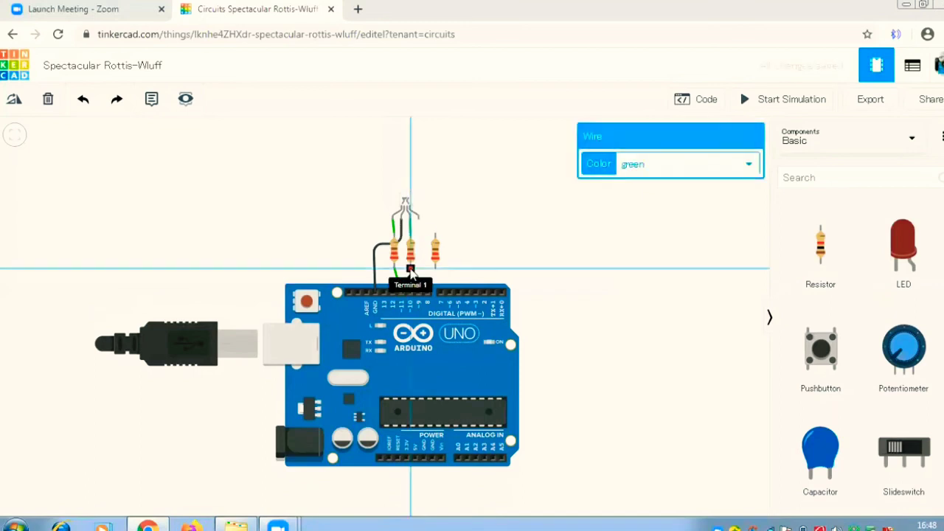
pyautogui.click(410, 293)
pyautogui.click(554, 219)
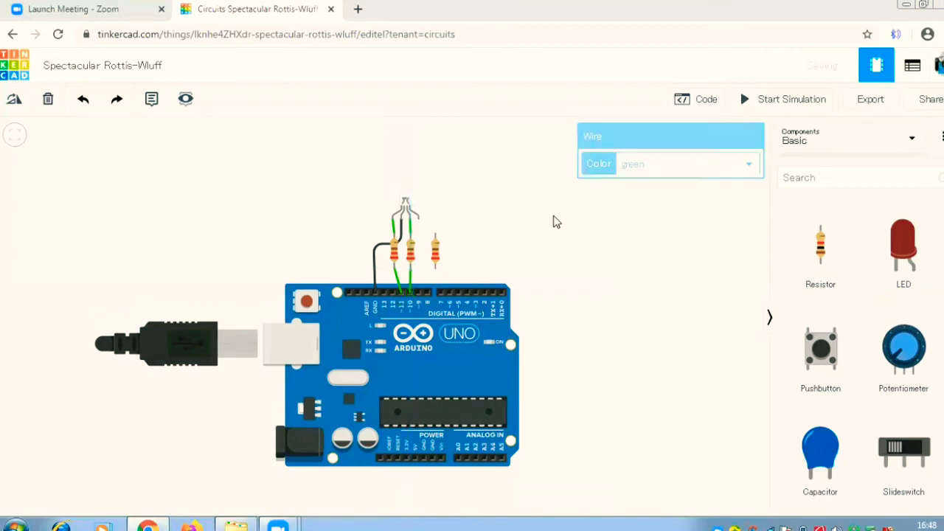
# Wire the RGB LED's rightmost lead to the rightmost resistor's upper terminal and that resistor's lower terminal to Arduino pin 9.
pyautogui.click(425, 225)
pyautogui.click(435, 233)
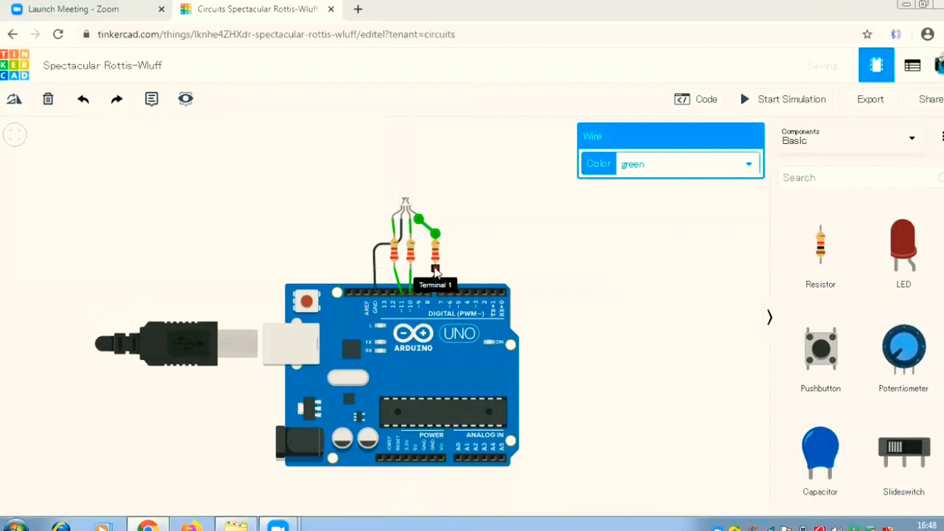
pyautogui.click(435, 270)
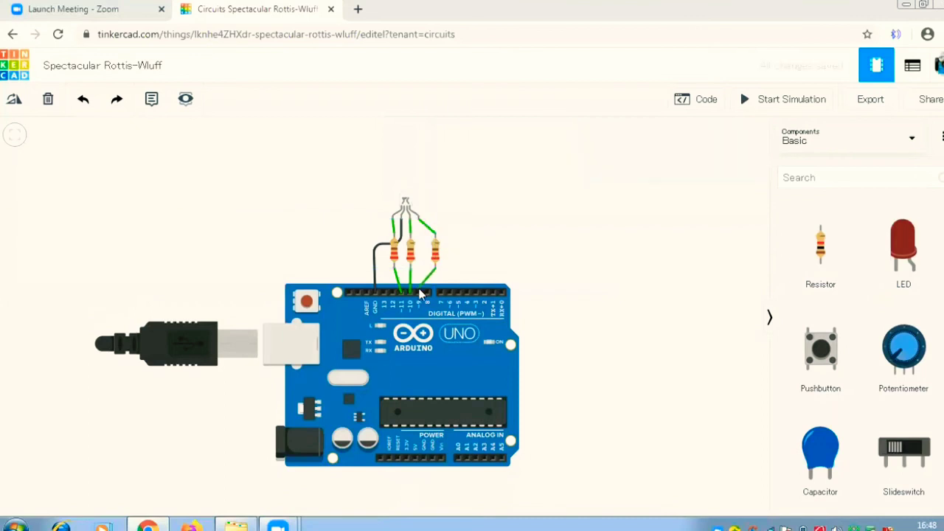
pyautogui.click(419, 295)
pyautogui.click(501, 259)
# Color both wires of the leftmost resistor red, from the LED lead and to pin 11.
pyautogui.click(398, 284)
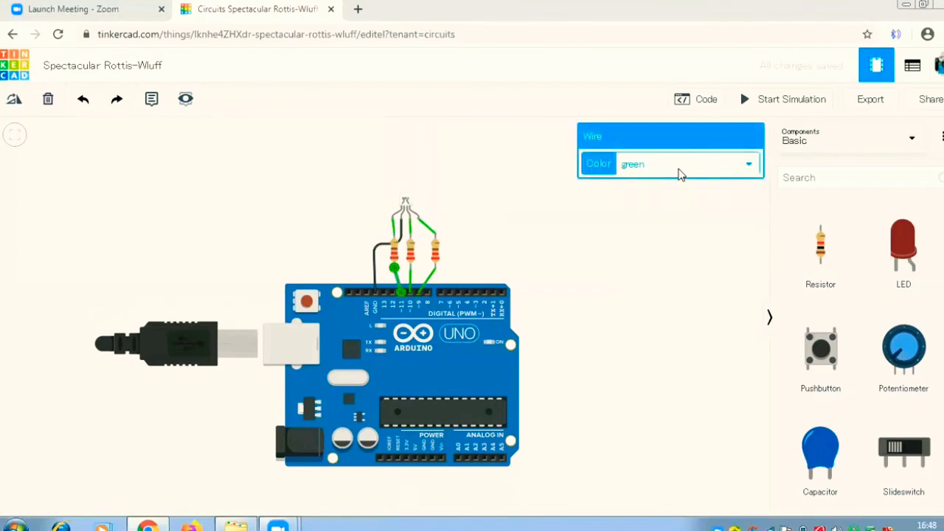
pyautogui.click(679, 166)
pyautogui.click(672, 194)
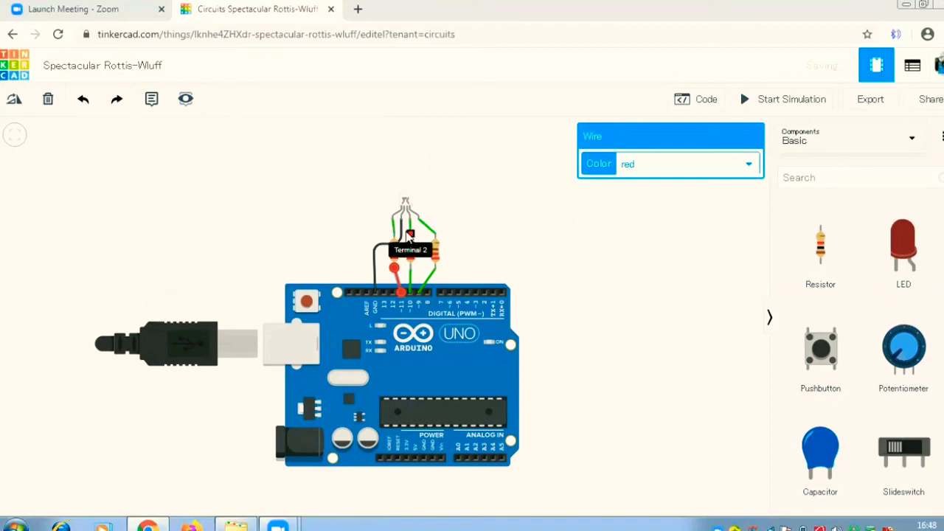
pyautogui.click(397, 231)
pyautogui.click(662, 170)
pyautogui.click(664, 223)
pyautogui.hotkey('ctrl', 'z')
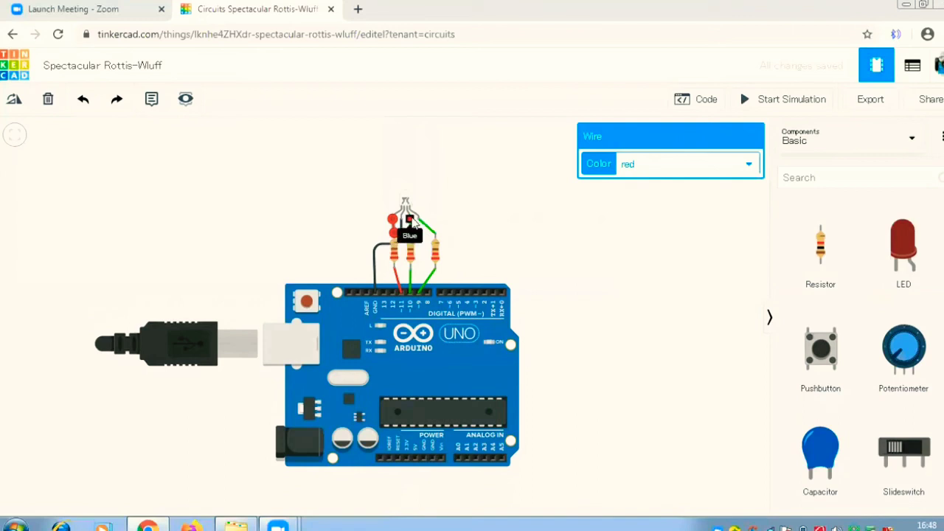
# Color both wires of the middle resistor blue, from the LED's Blue lead and to pin 10.
pyautogui.hotkey('ctrl', 'y')
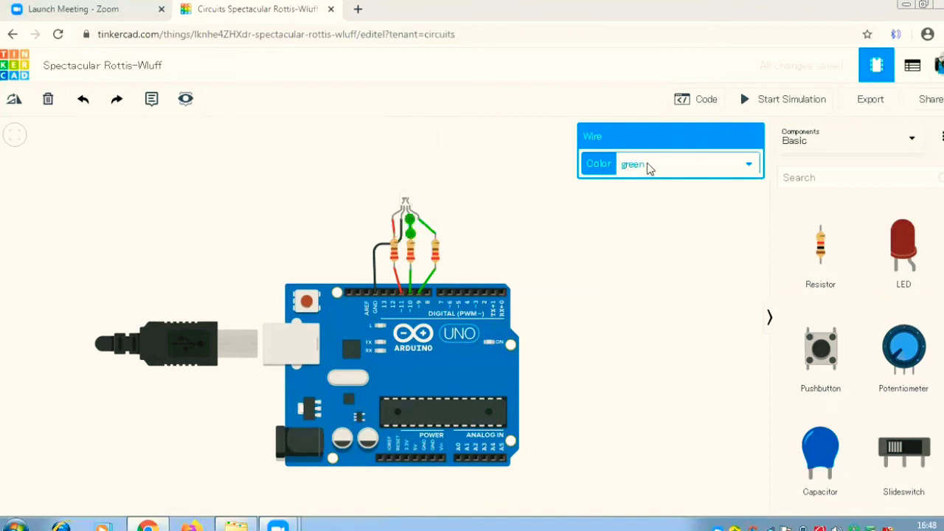
pyautogui.click(647, 168)
pyautogui.click(573, 264)
pyautogui.click(411, 284)
pyautogui.click(483, 270)
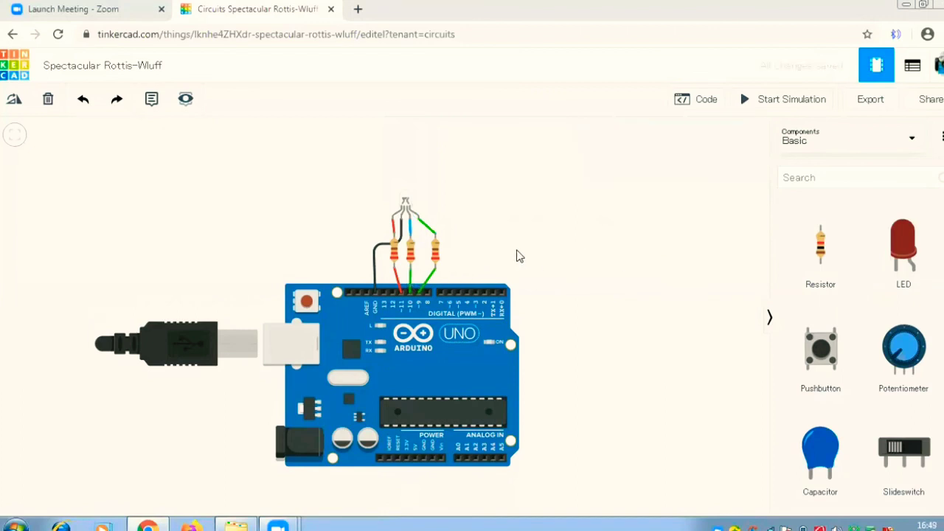
pyautogui.click(411, 277)
pyautogui.click(721, 175)
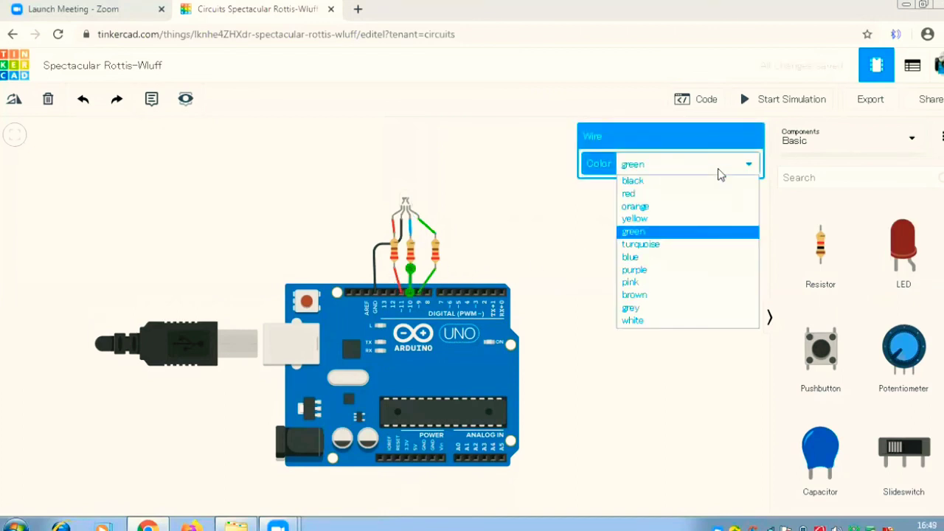
pyautogui.click(693, 257)
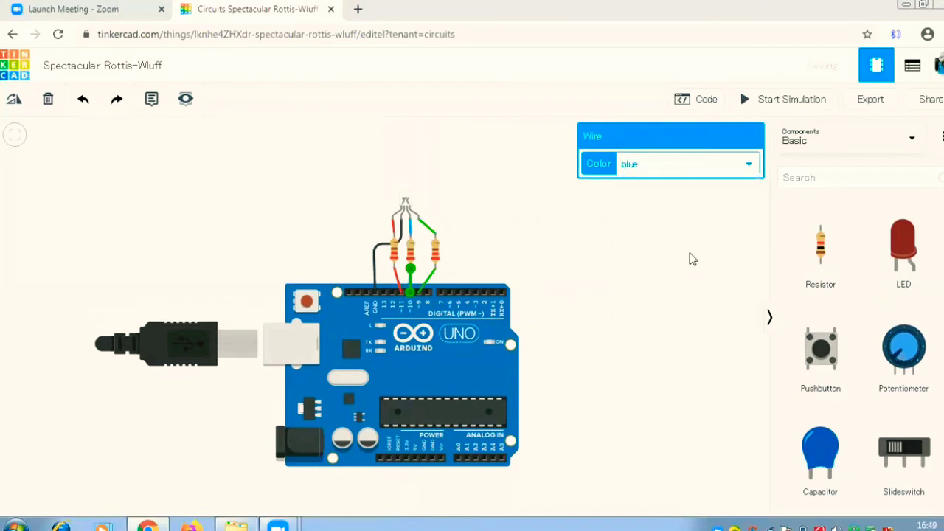
pyautogui.click(629, 243)
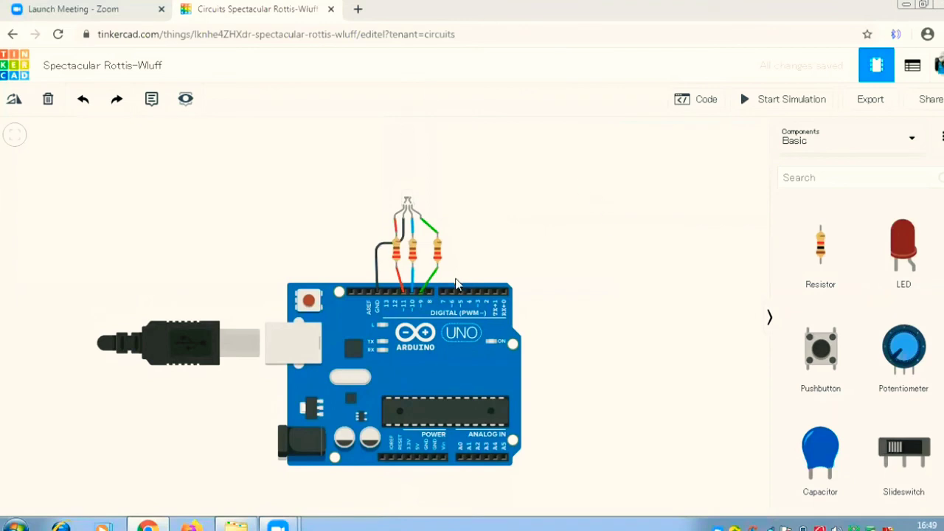
# Move the Arduino Uno board slightly lower, farther from the three resistors.
pyautogui.click(435, 359)
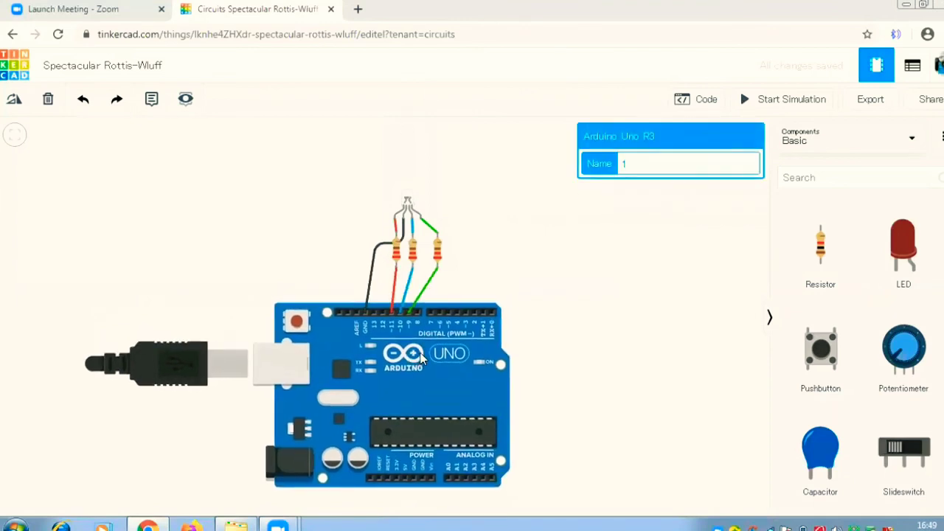
pyautogui.click(559, 251)
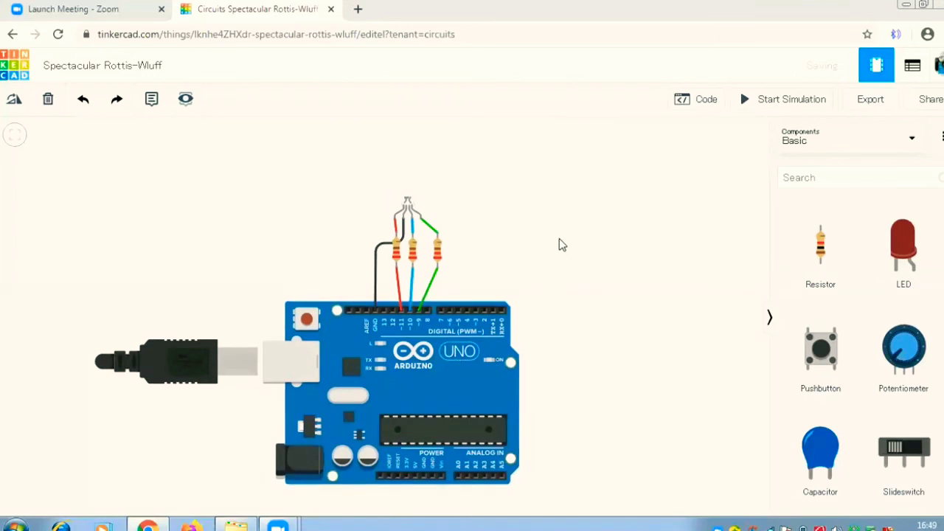
# Open the block code editor and remove all the default built-in LED blink blocks from the program.
pyautogui.click(692, 104)
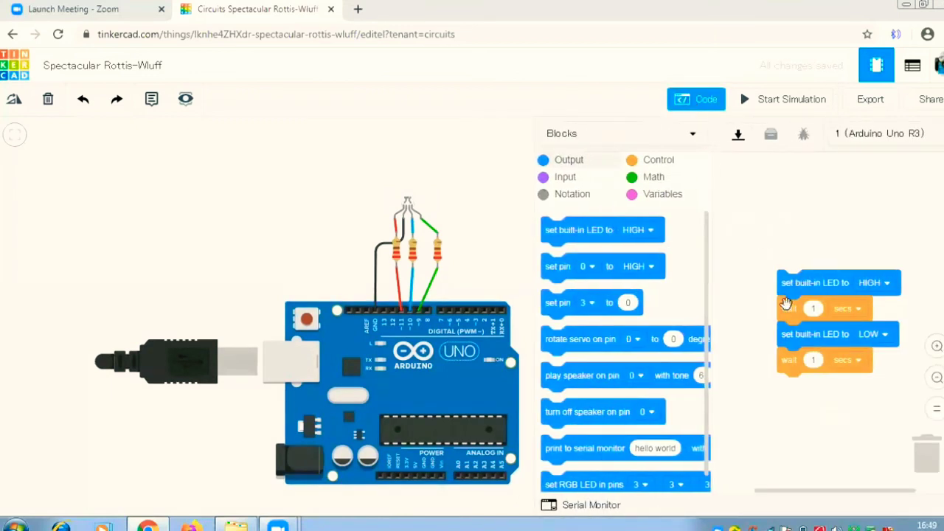
pyautogui.moveTo(810, 286); pyautogui.dragTo(606, 262)
pyautogui.click(583, 178)
pyautogui.click(588, 164)
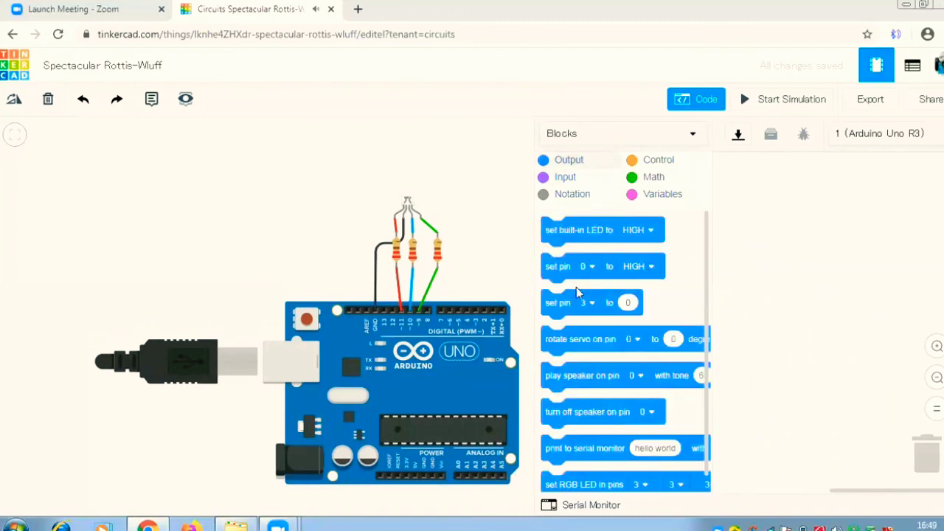
# Add three stacked "set RGB LED in pins" output blocks to the empty program.
pyautogui.moveTo(563, 264); pyautogui.dragTo(592, 255)
pyautogui.scroll(-1, 596, 469)
pyautogui.moveTo(594, 468); pyautogui.dragTo(764, 268)
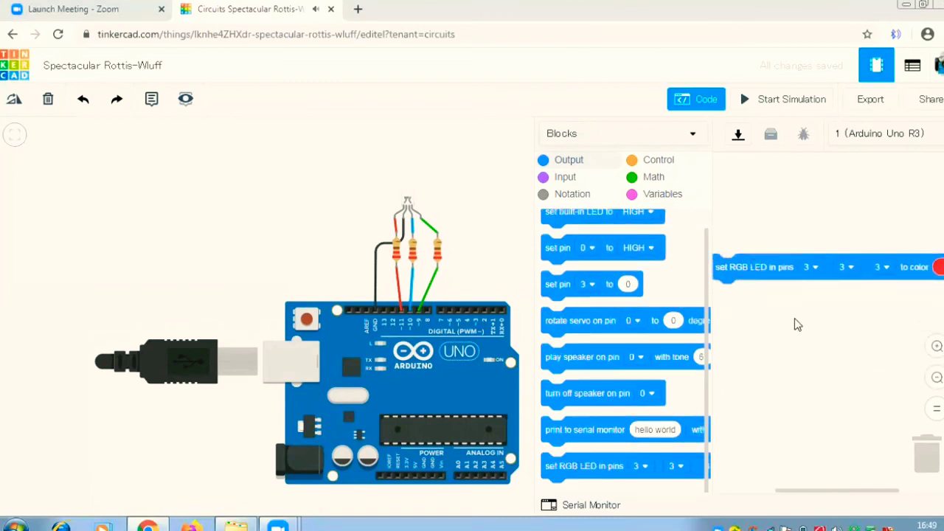
pyautogui.moveTo(612, 463); pyautogui.dragTo(787, 295)
pyautogui.moveTo(582, 468); pyautogui.dragTo(756, 349)
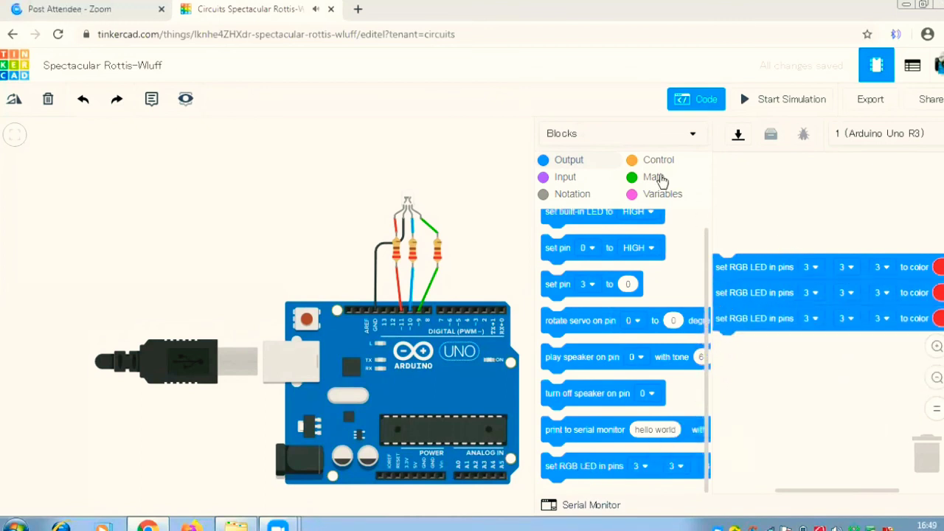
# Insert a 1-second wait block after each of the three RGB LED blocks.
pyautogui.click(658, 161)
pyautogui.moveTo(564, 232); pyautogui.dragTo(736, 293)
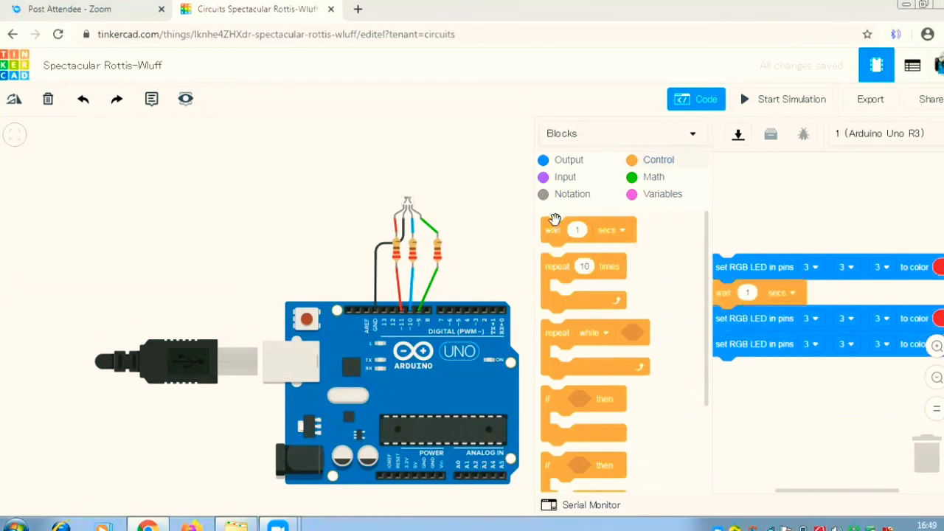
pyautogui.moveTo(558, 221); pyautogui.dragTo(718, 322)
pyautogui.moveTo(568, 234); pyautogui.dragTo(734, 397)
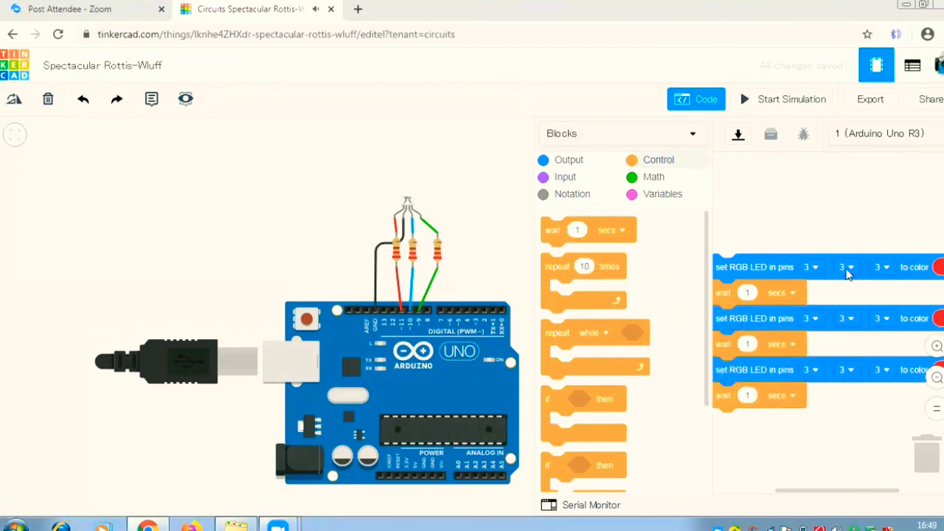
# Set the first RGB LED block's pins to 11, 10 and 9.
pyautogui.click(810, 265)
pyautogui.click(791, 382)
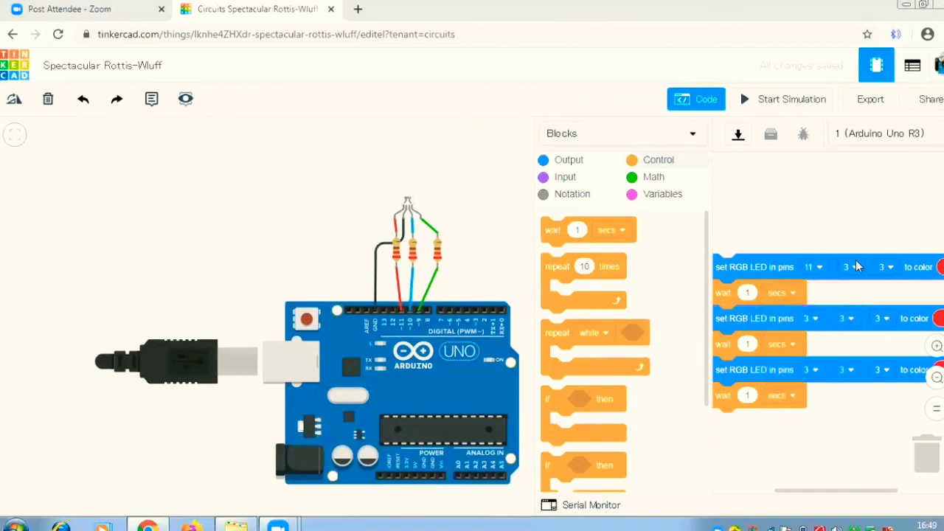
pyautogui.click(852, 267)
pyautogui.click(840, 361)
pyautogui.click(893, 268)
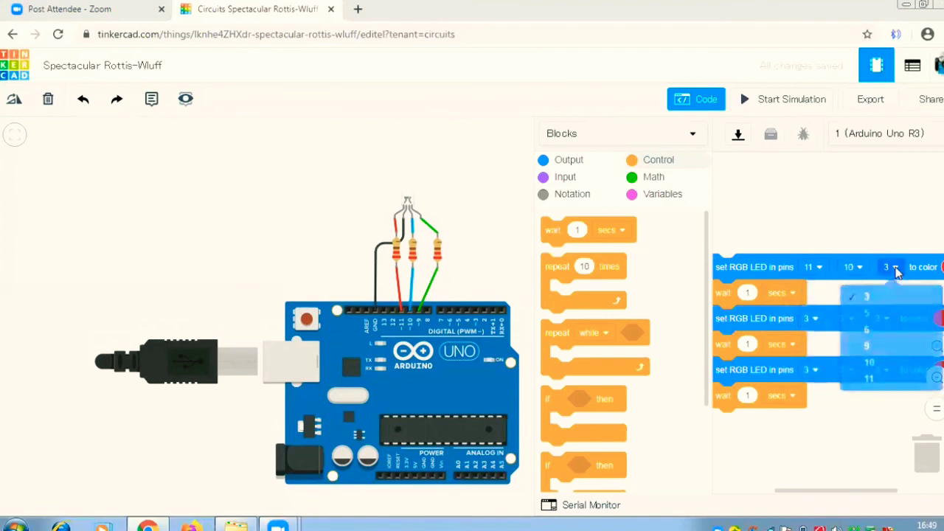
pyautogui.click(867, 345)
# Set the second RGB LED block's pins to 11, 10 and 9.
pyautogui.click(815, 318)
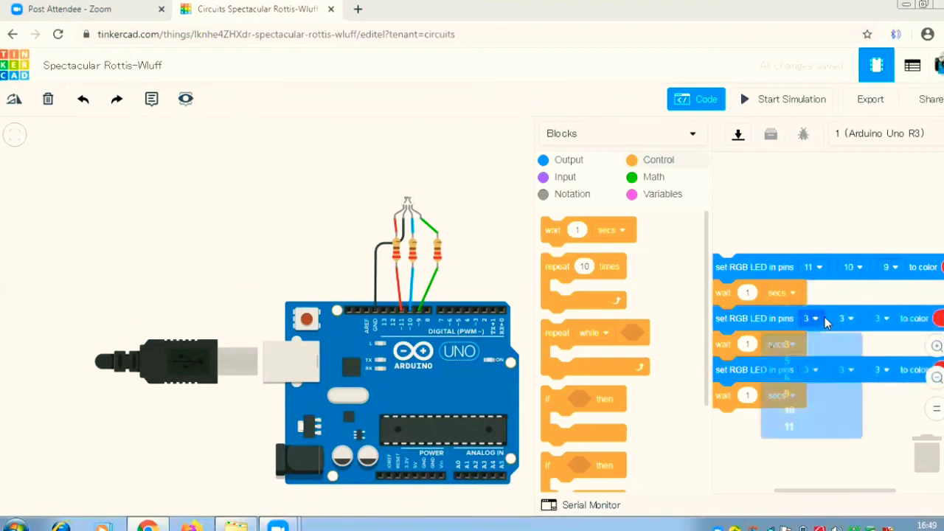
pyautogui.click(810, 429)
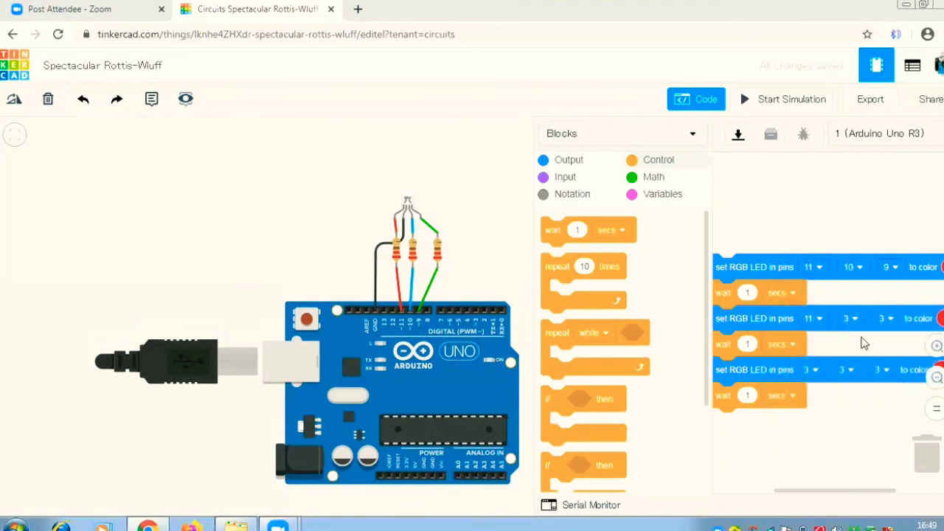
pyautogui.click(858, 315)
pyautogui.click(850, 418)
pyautogui.click(886, 315)
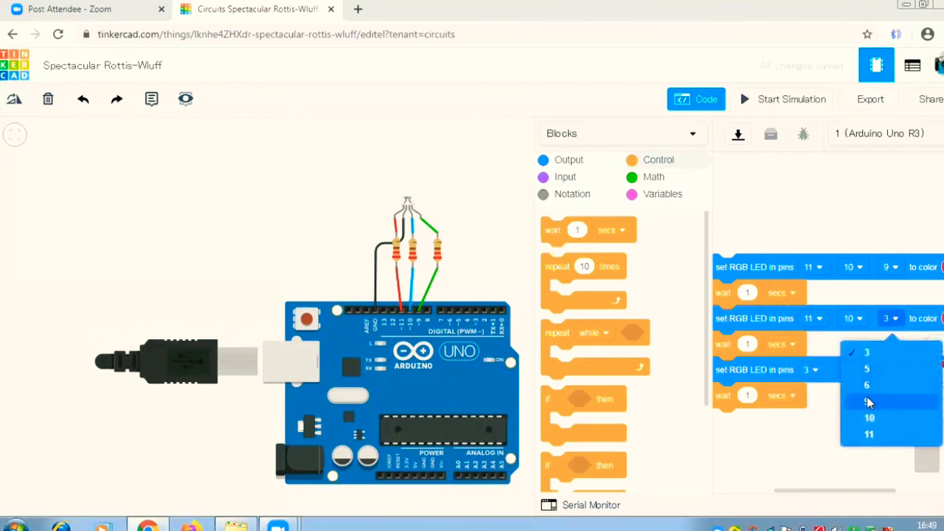
pyautogui.click(867, 397)
# Set the third RGB LED block's pins to 11, 10 and 9.
pyautogui.click(815, 371)
pyautogui.click(804, 484)
pyautogui.click(850, 370)
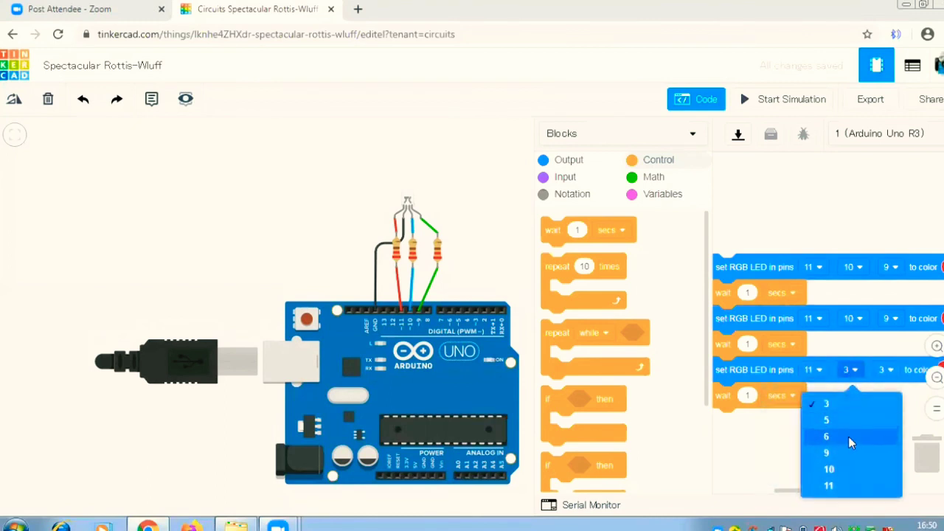
pyautogui.click(859, 469)
pyautogui.click(886, 369)
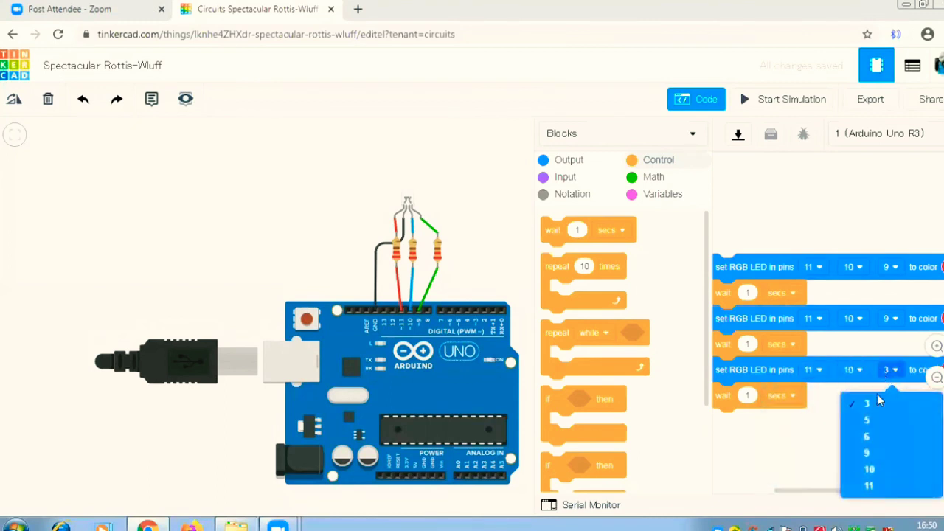
pyautogui.click(877, 451)
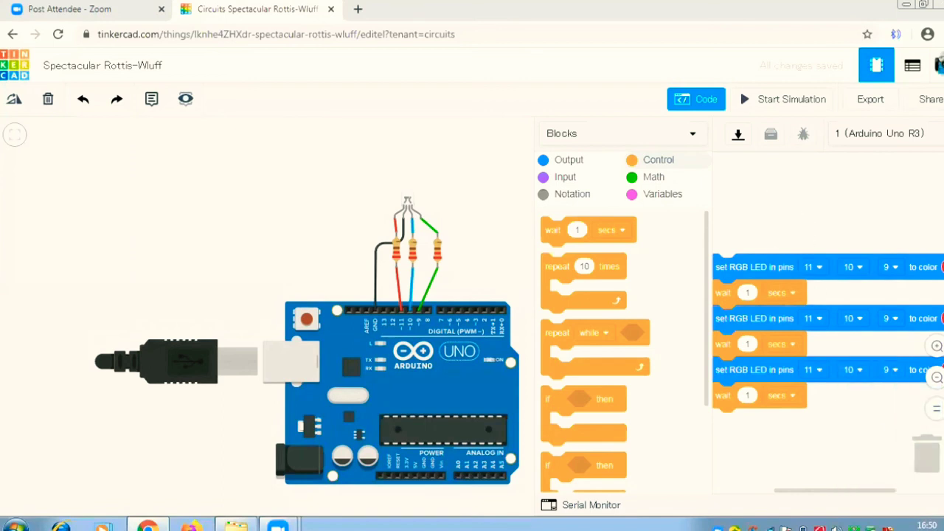
# Set the first RGB LED block's color to orange and the second block's color to white.
pyautogui.scroll(-1, 883, 422)
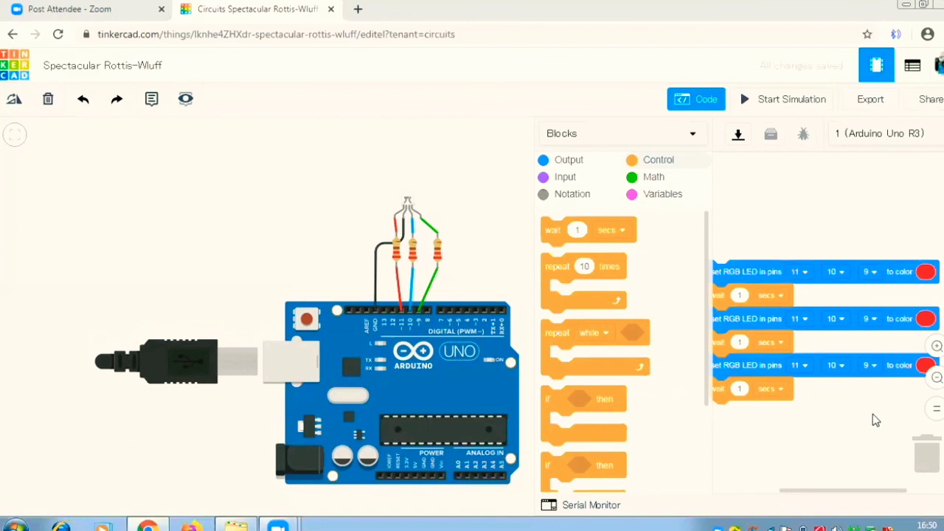
pyautogui.moveTo(845, 418); pyautogui.dragTo(849, 373)
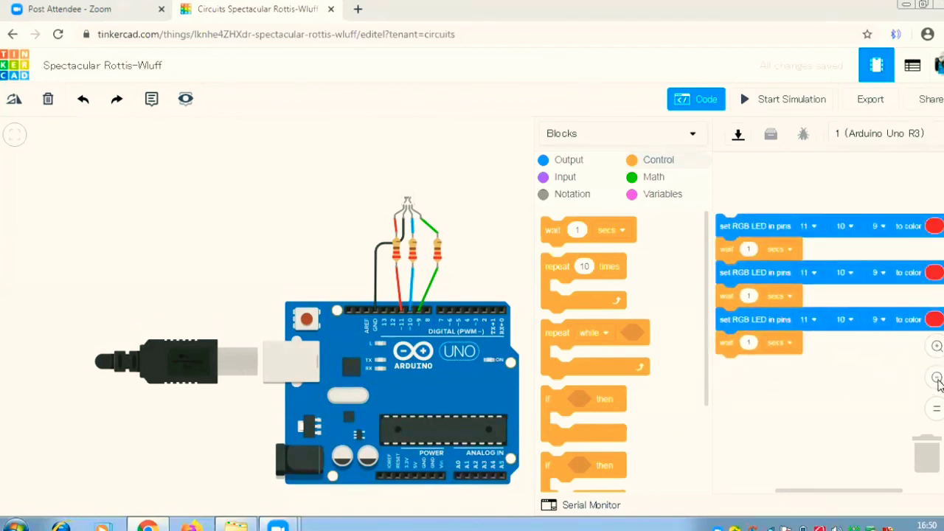
pyautogui.click(933, 223)
pyautogui.click(928, 259)
pyautogui.click(934, 272)
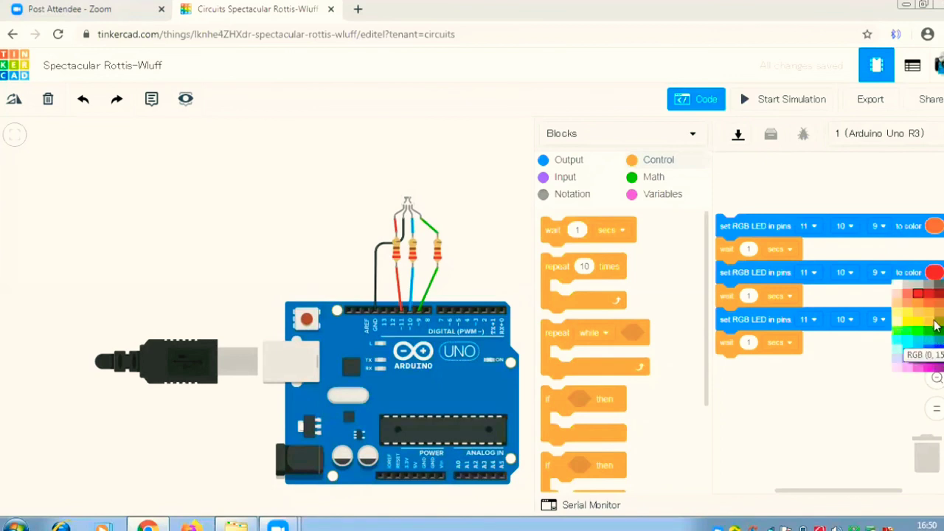
pyautogui.click(895, 284)
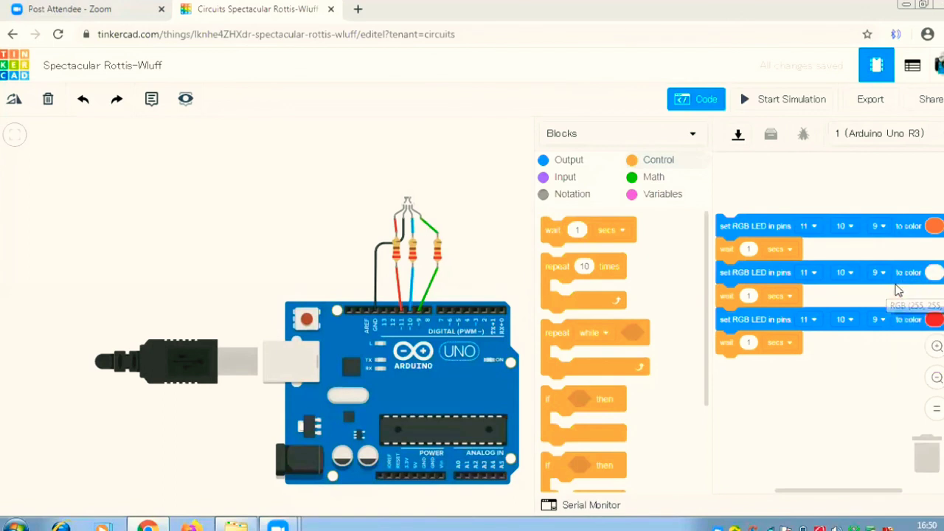
# Set the third RGB LED block's color to dark green and run the simulation briefly to test the color sequence.
pyautogui.click(934, 319)
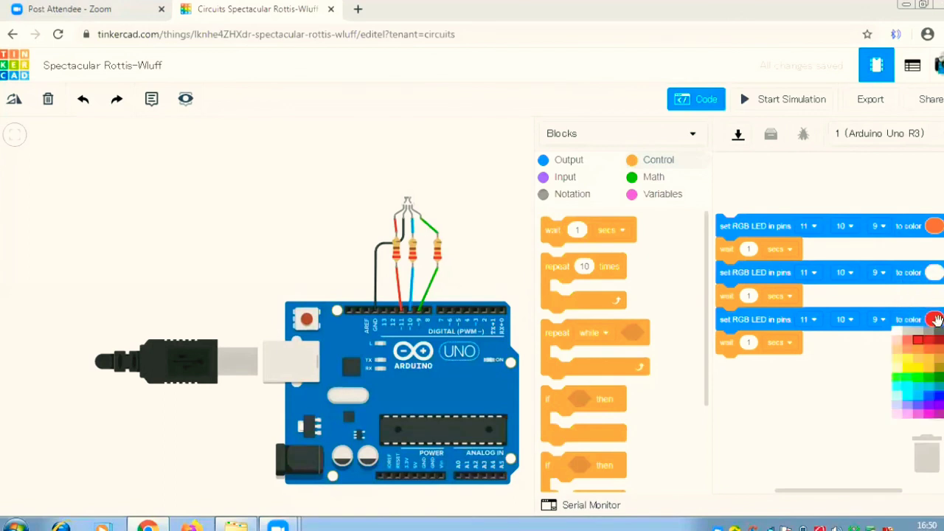
pyautogui.click(935, 376)
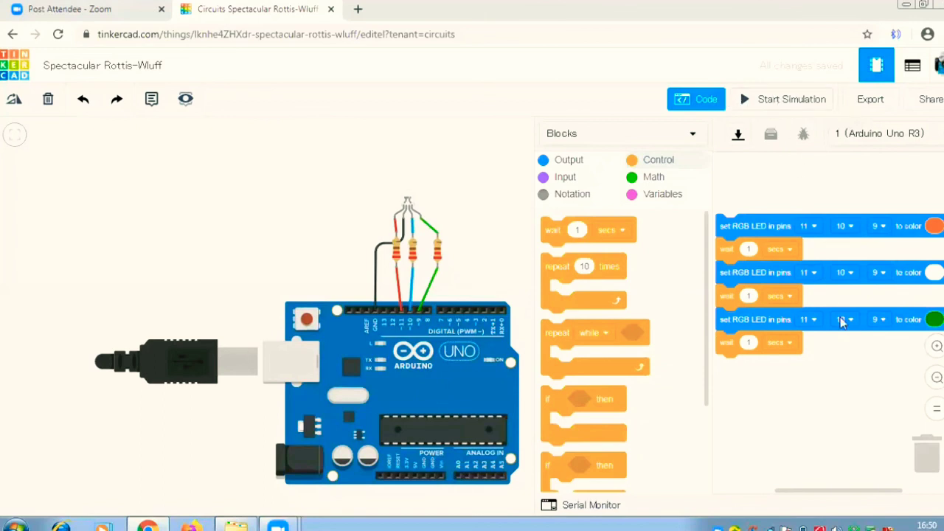
pyautogui.click(934, 345)
pyautogui.moveTo(845, 385); pyautogui.dragTo(829, 365)
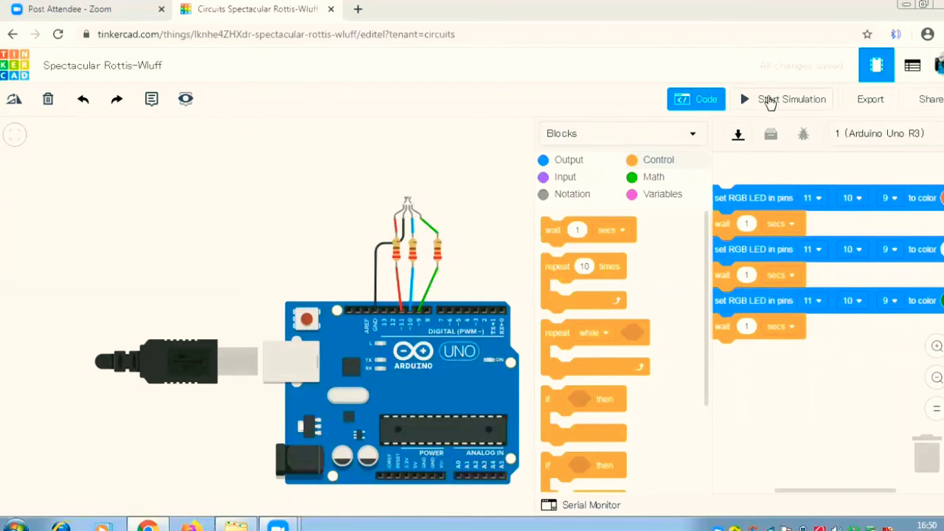
pyautogui.click(769, 103)
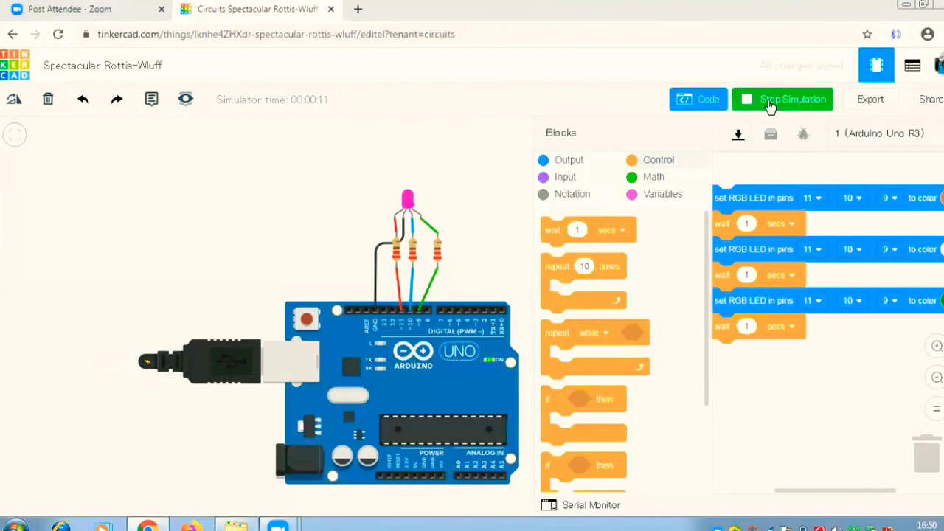
pyautogui.click(769, 106)
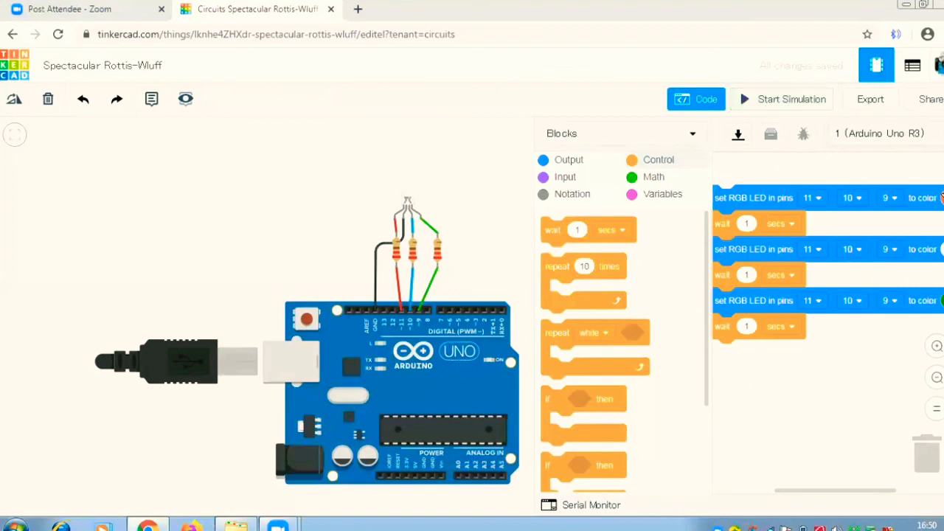
# Try a darker orange as the first RGB LED block's color and test it in a short simulation.
pyautogui.click(940, 198)
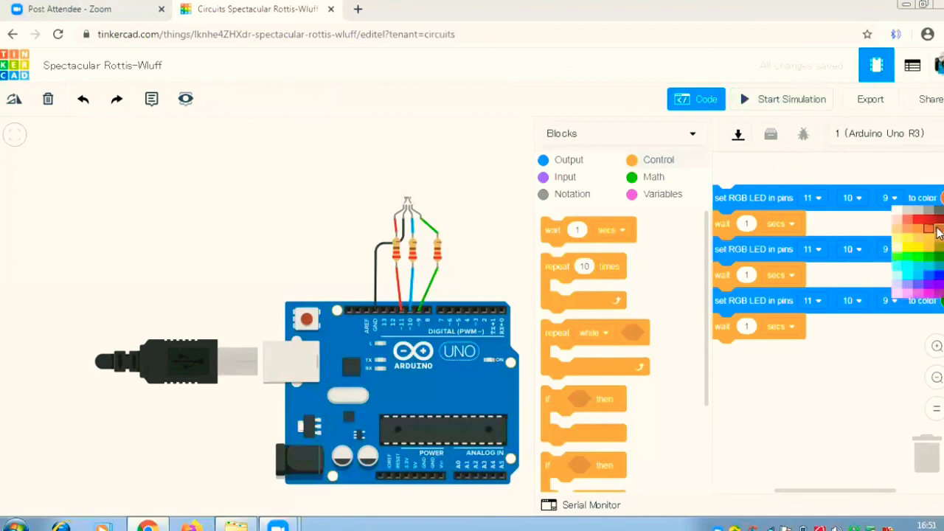
pyautogui.click(936, 231)
pyautogui.click(753, 101)
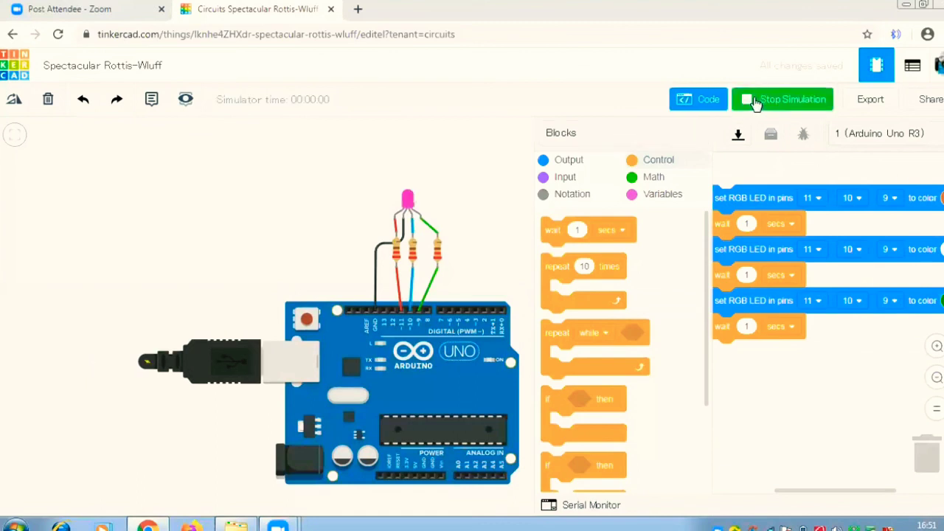
pyautogui.click(754, 101)
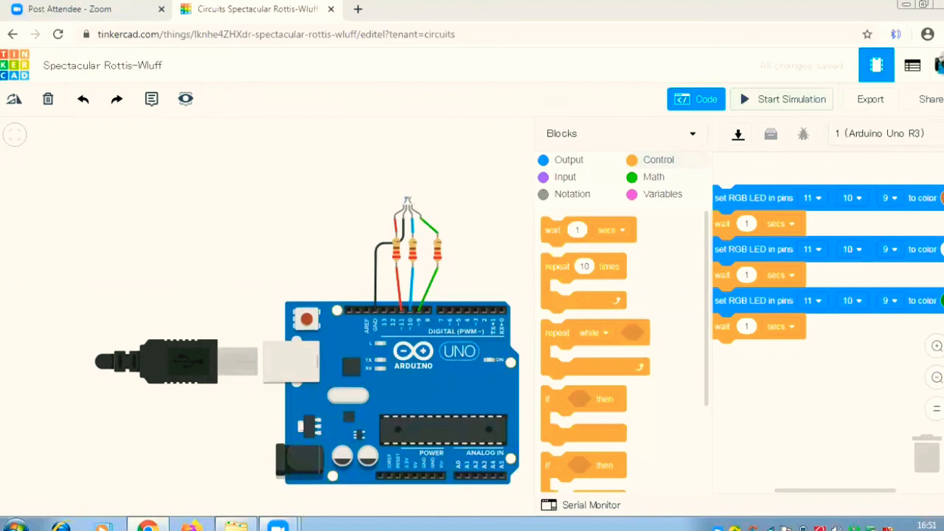
# Set the first RGB LED block's color to amber and test it in a short simulation.
pyautogui.click(941, 197)
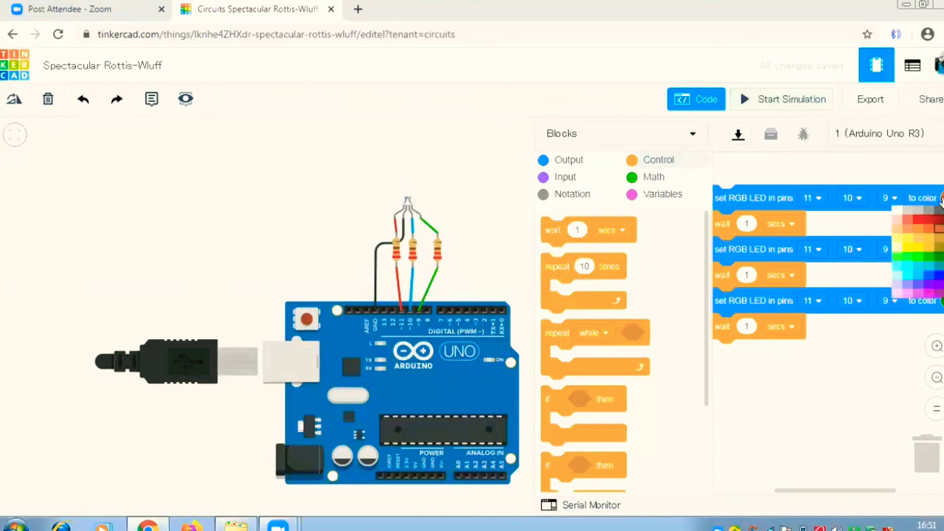
pyautogui.click(921, 239)
pyautogui.click(785, 111)
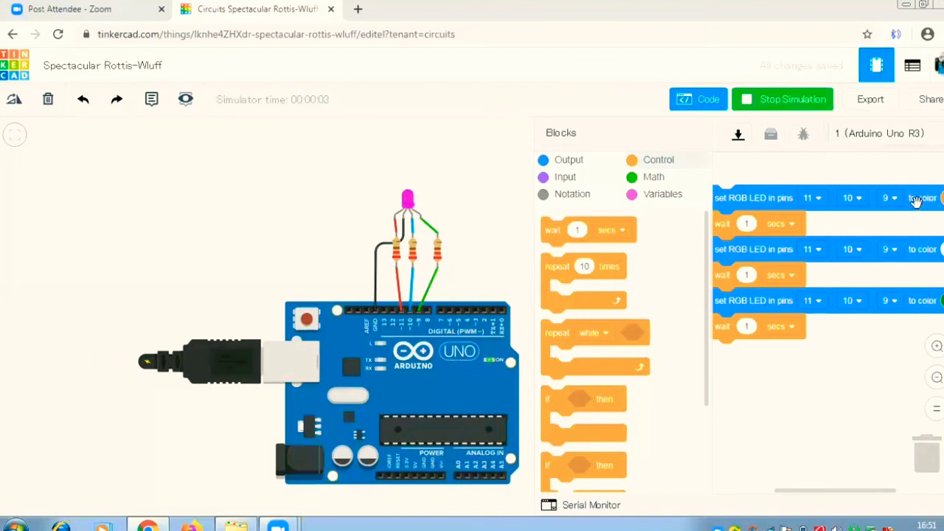
pyautogui.click(794, 109)
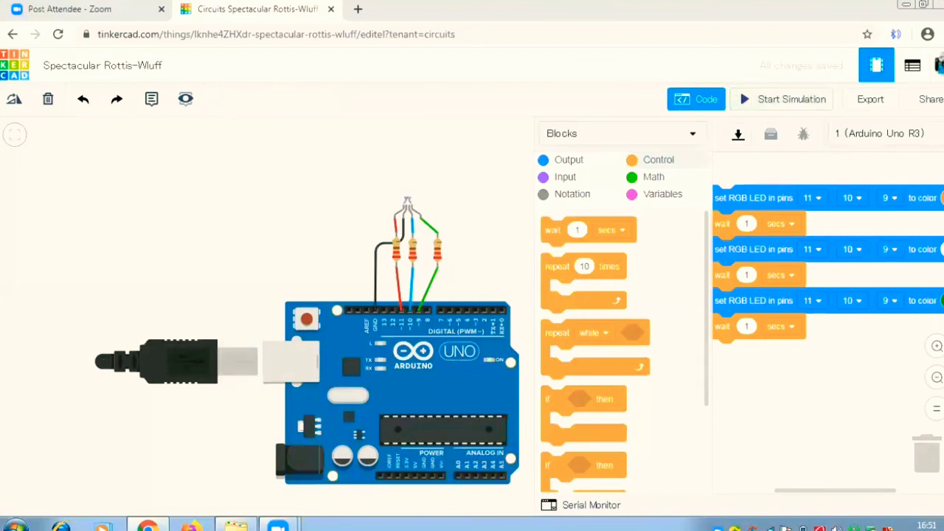
# Try yellow and a dark amber as the second RGB LED block's color, running the simulation for each.
pyautogui.click(941, 249)
pyautogui.click(918, 297)
pyautogui.click(750, 105)
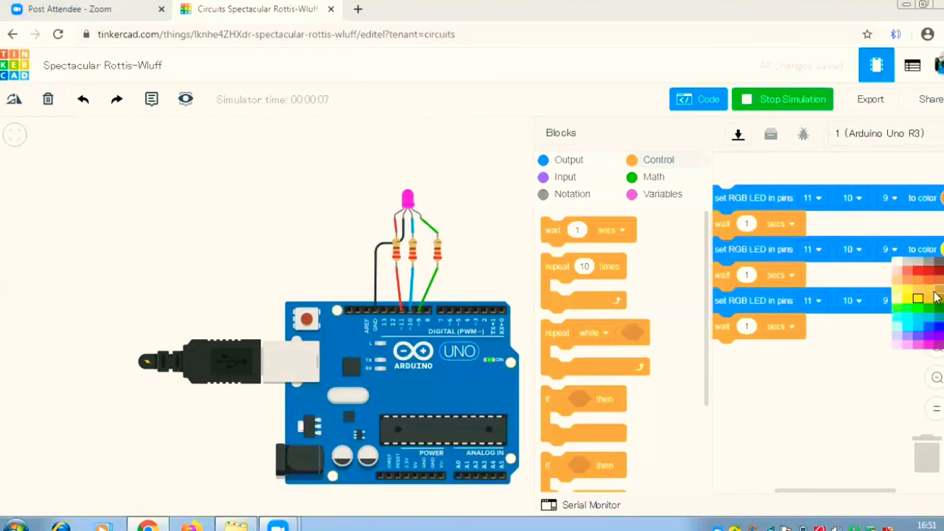
pyautogui.click(781, 98)
pyautogui.click(788, 101)
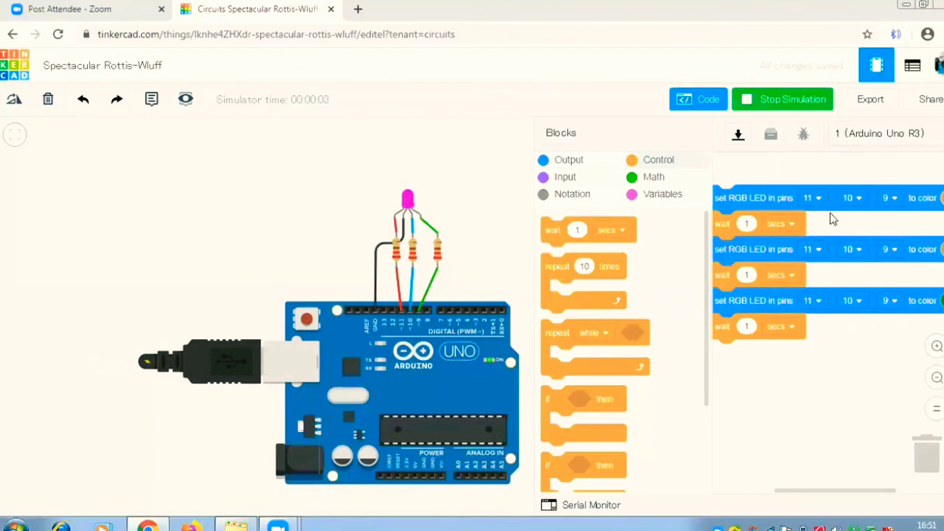
pyautogui.click(803, 100)
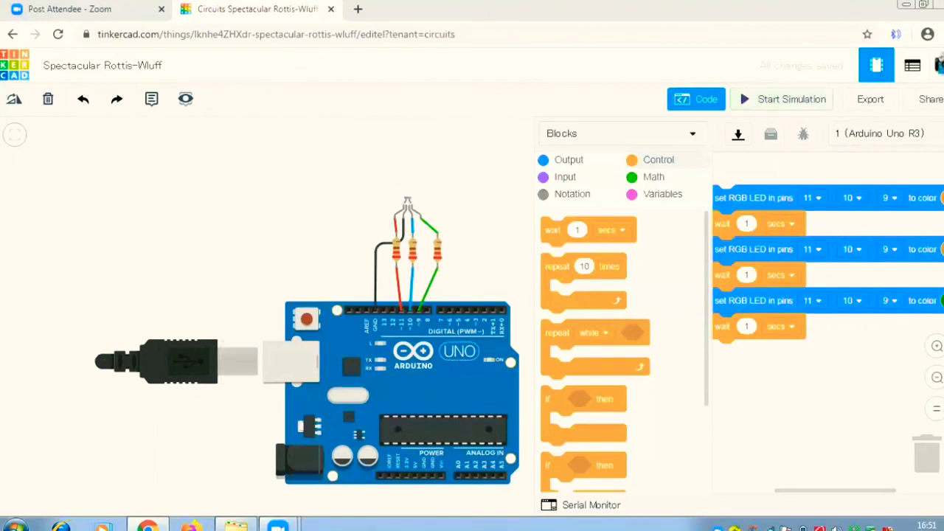
# Set the second RGB LED block's color to red and test it in a short simulation.
pyautogui.click(940, 301)
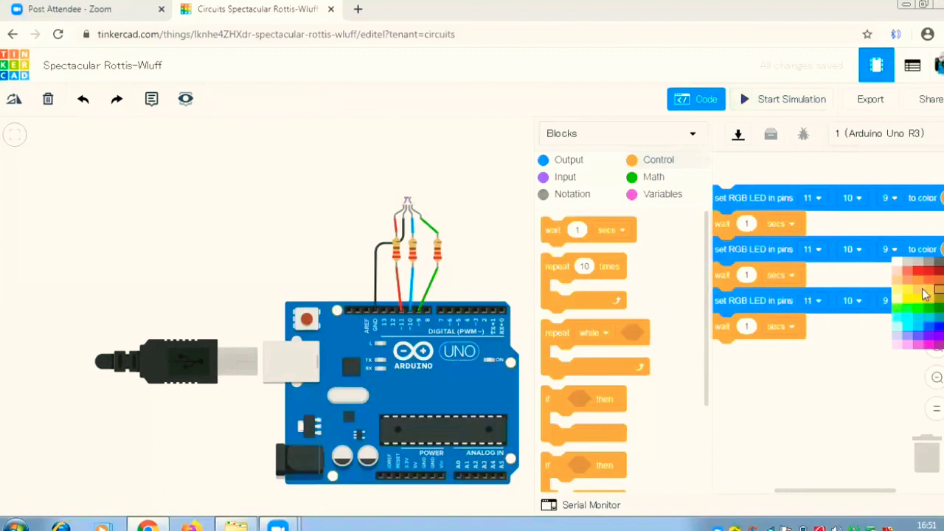
pyautogui.click(921, 273)
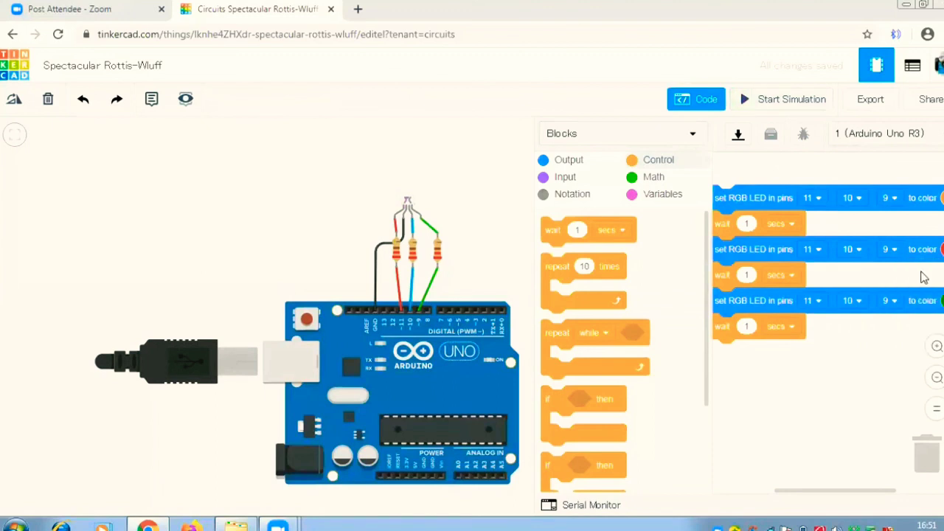
pyautogui.click(792, 99)
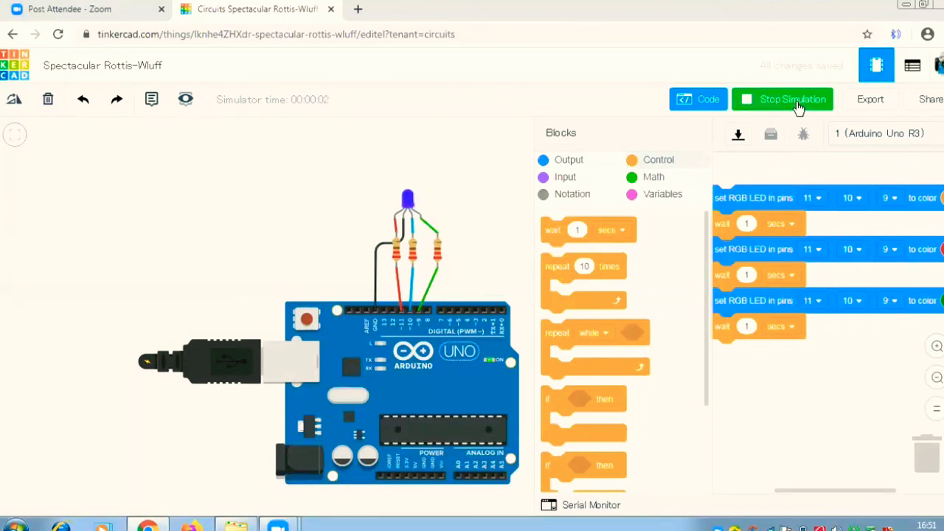
pyautogui.click(799, 105)
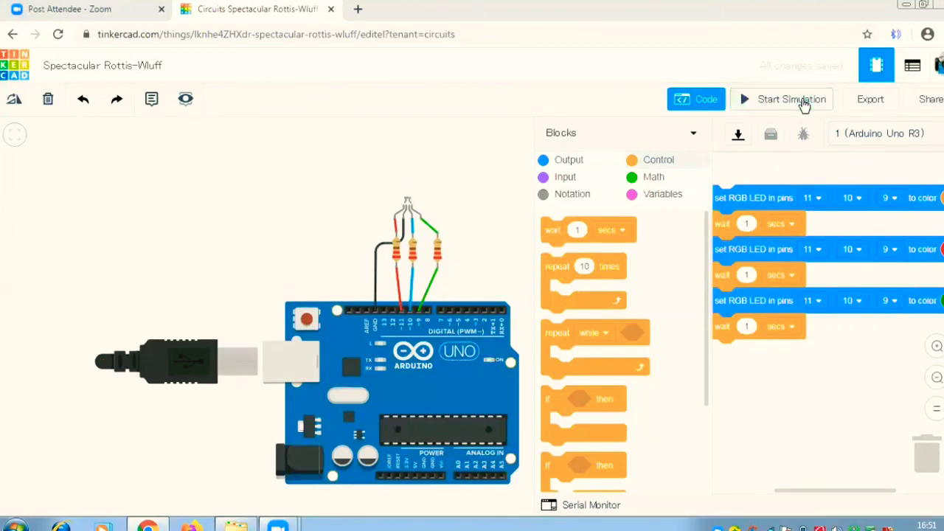